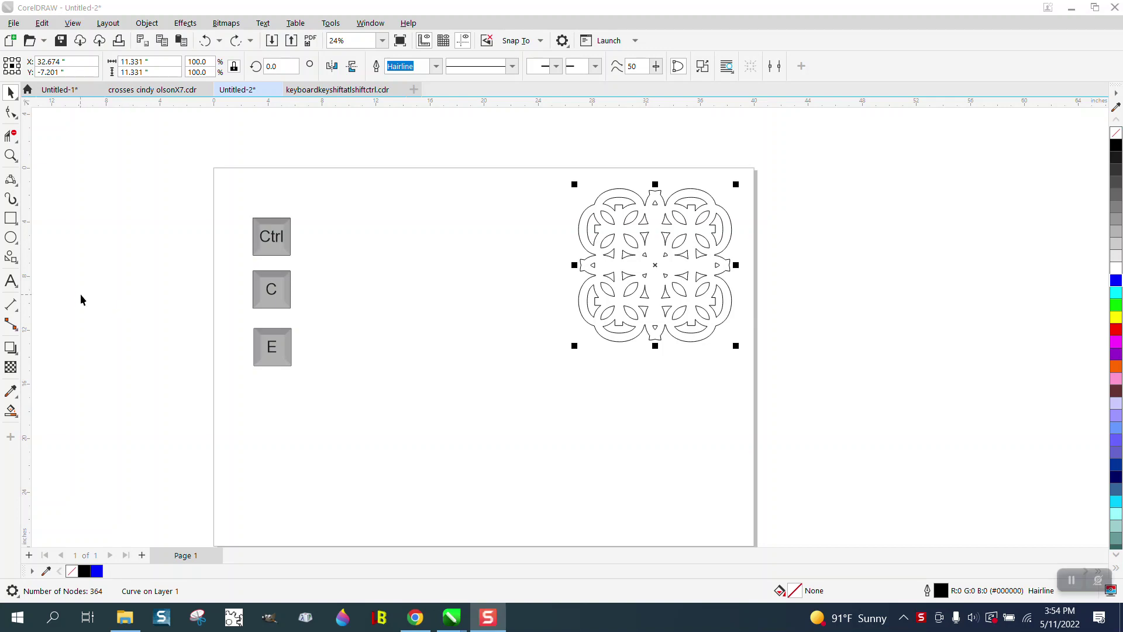
- Type a lowercase Arial g left of the ornament and scale it to 540.276 pt
{"action": "left_click", "coordinate": [10, 280]}
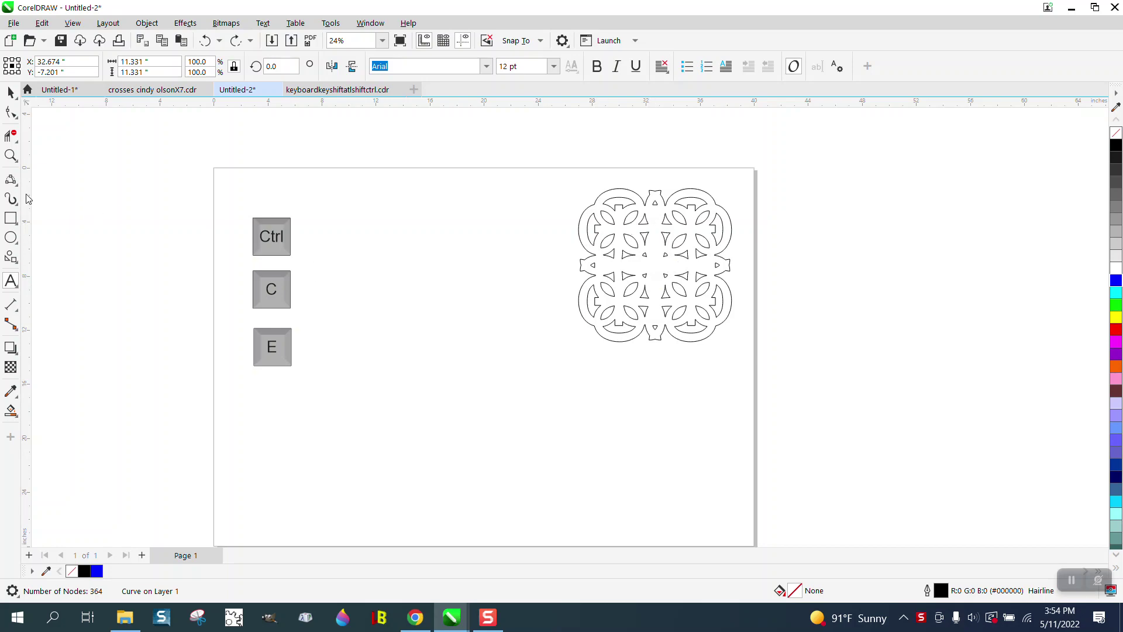
{"action": "left_click", "coordinate": [11, 156]}
{"action": "left_click_drag", "start_coordinate": [553, 179], "coordinate": [790, 345]}
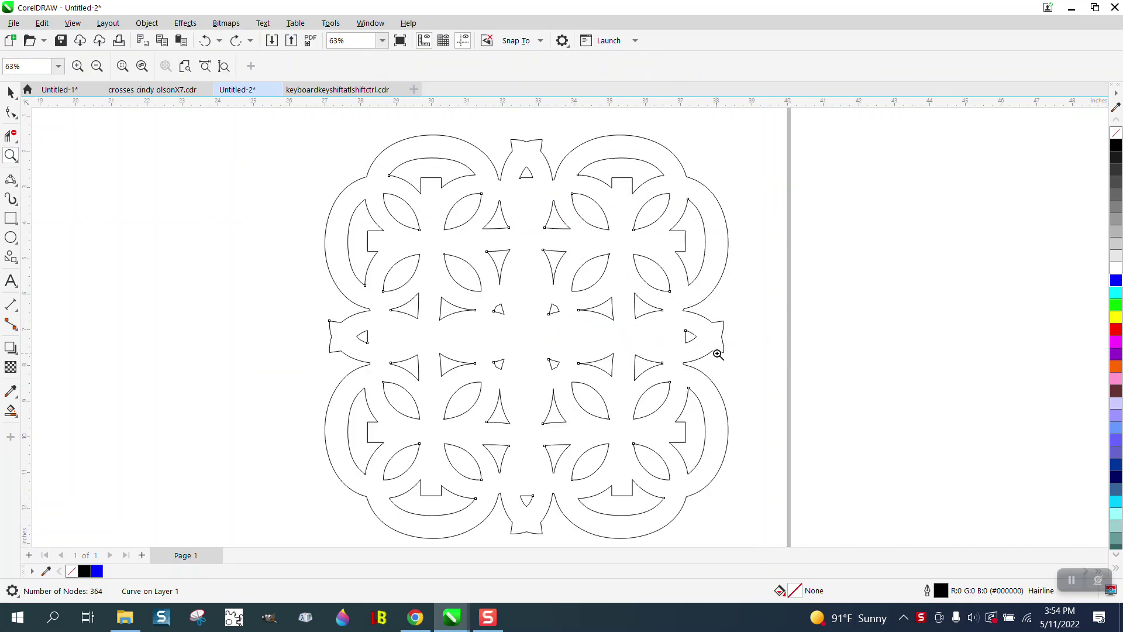
{"action": "scroll", "coordinate": [559, 346], "scroll_direction": "down", "scroll_amount": 4}
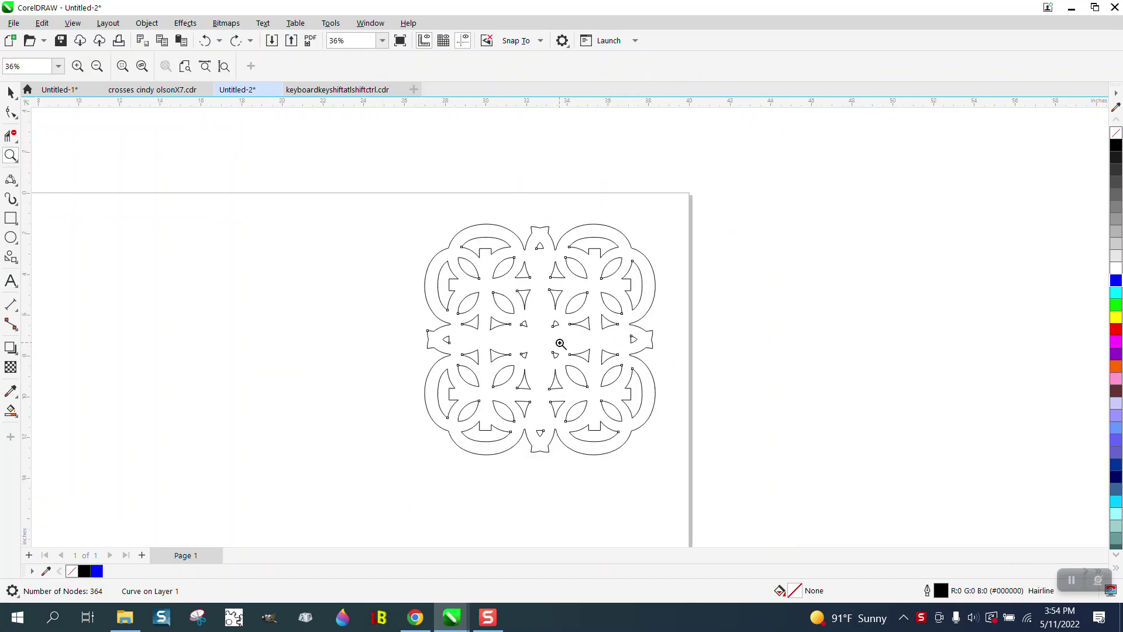
{"action": "scroll", "coordinate": [560, 344], "scroll_direction": "down", "scroll_amount": 1}
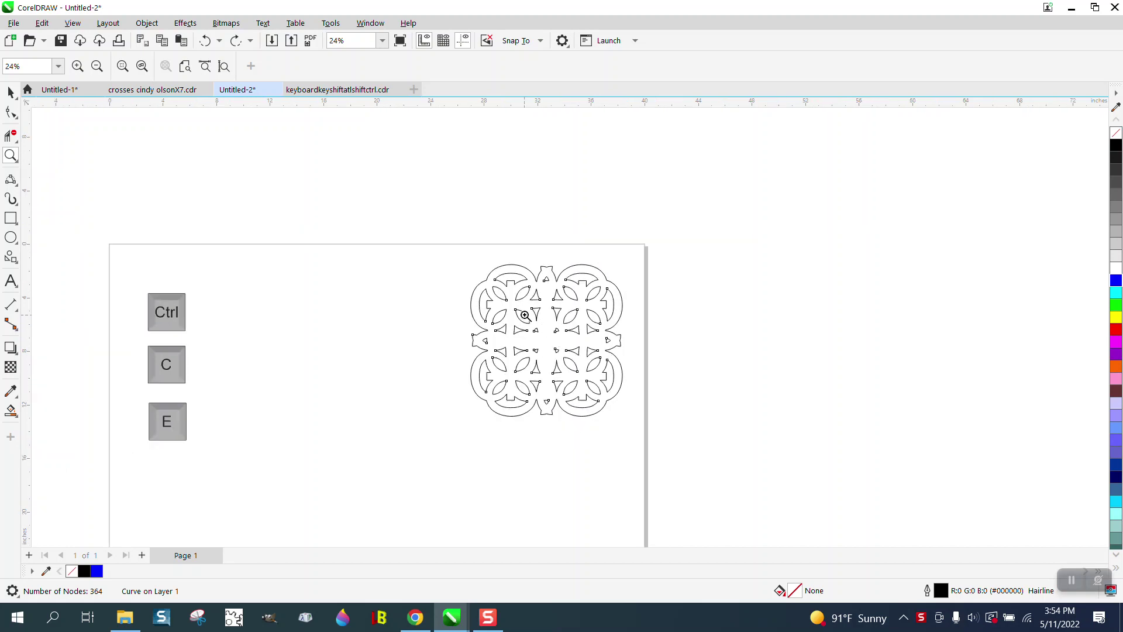
{"action": "scroll", "coordinate": [628, 302], "scroll_direction": "down", "scroll_amount": 1}
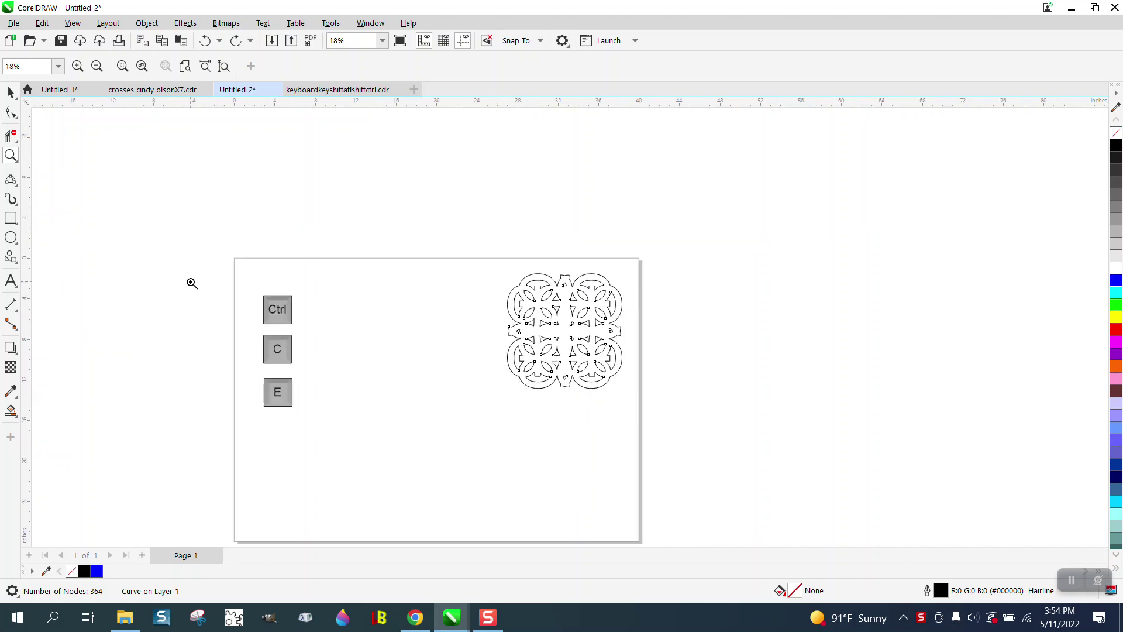
{"action": "left_click", "coordinate": [11, 280]}
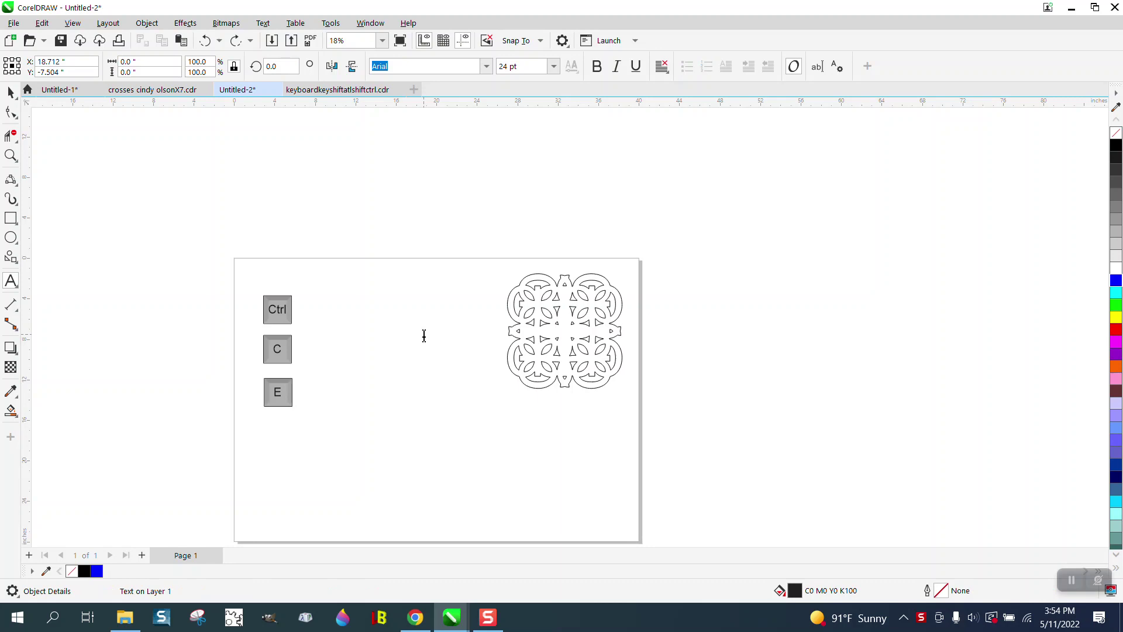
{"action": "left_click", "coordinate": [424, 335]}
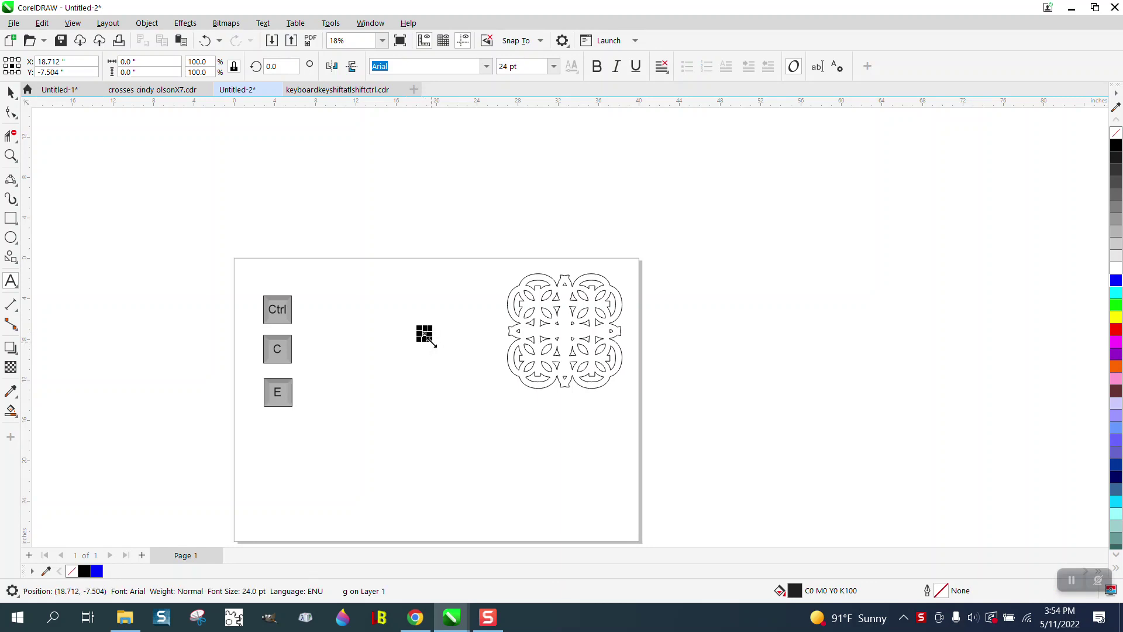
{"action": "left_click_drag", "start_coordinate": [431, 341], "coordinate": [472, 400]}
{"action": "left_click", "coordinate": [439, 353]}
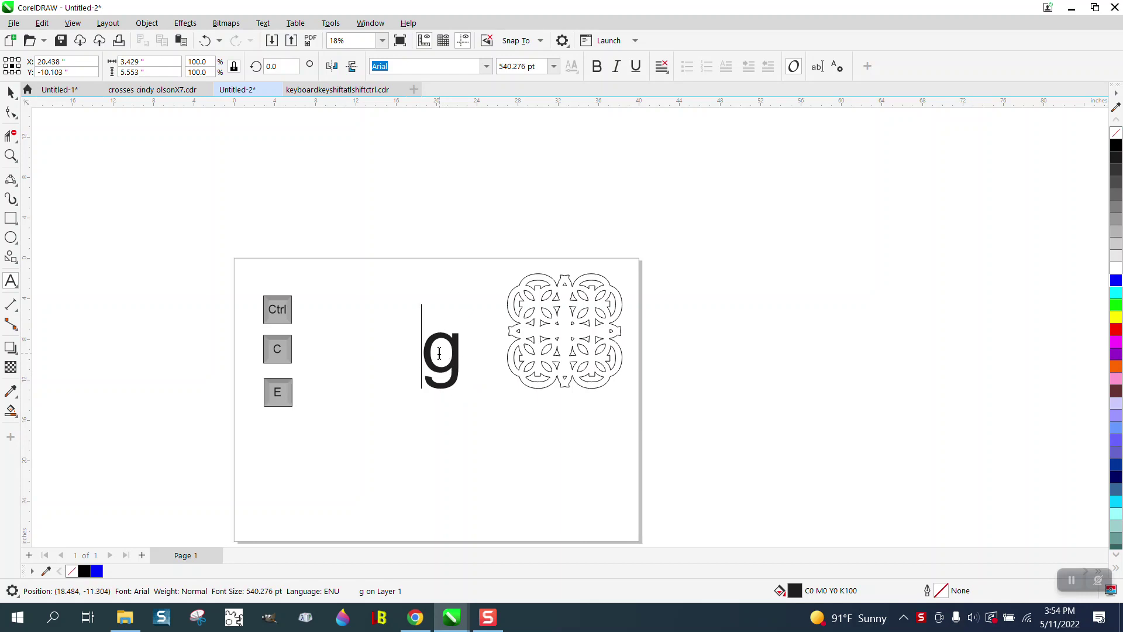
- Move the g up and left, and give it no fill and a black hairline outline
{"action": "left_click", "coordinate": [11, 93]}
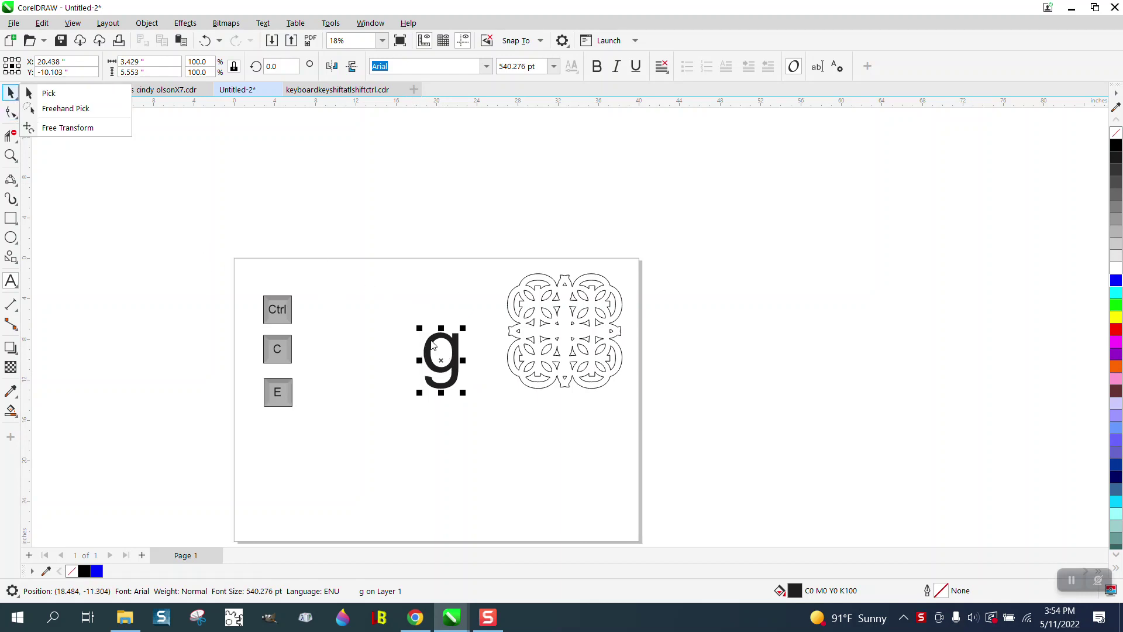
{"action": "left_click_drag", "start_coordinate": [442, 363], "coordinate": [409, 320]}
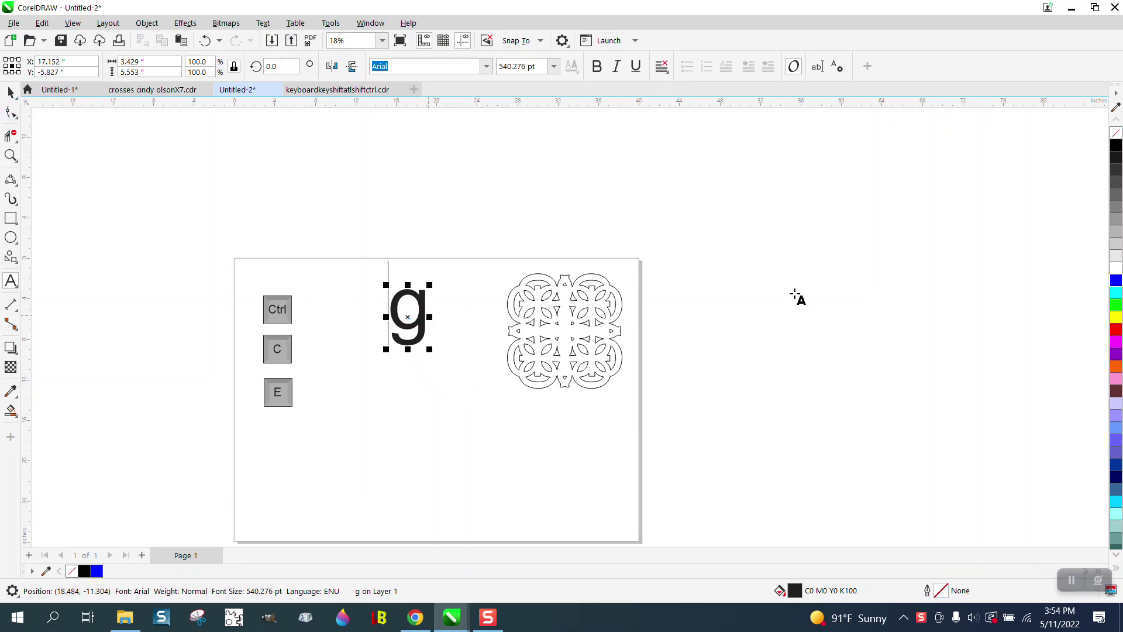
{"action": "left_click", "coordinate": [1115, 138]}
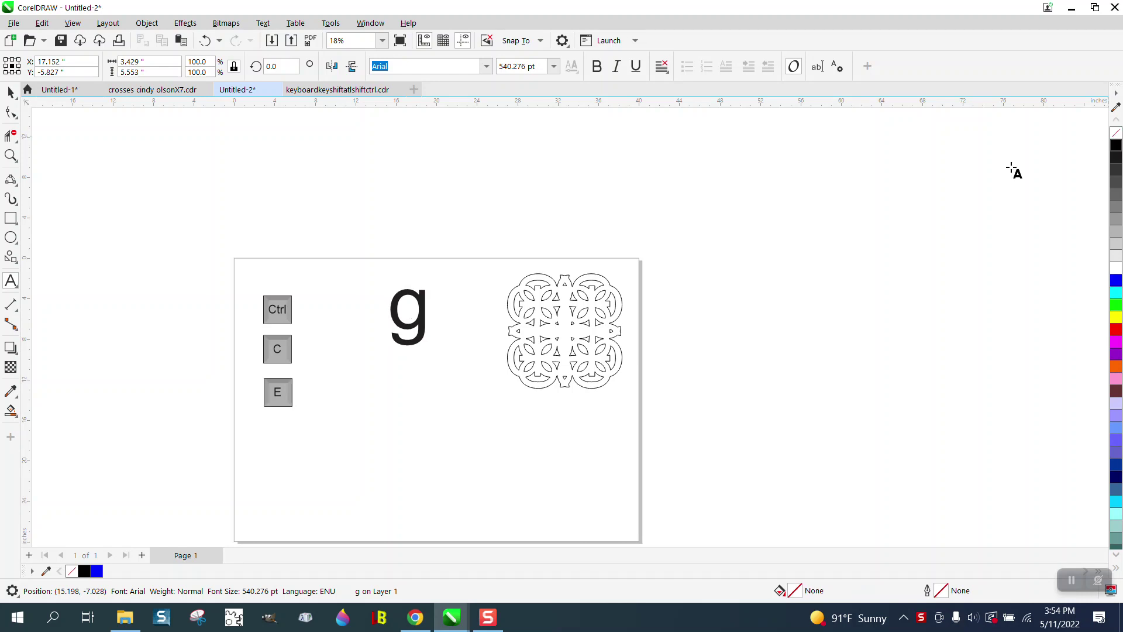
{"action": "left_click", "coordinate": [10, 92]}
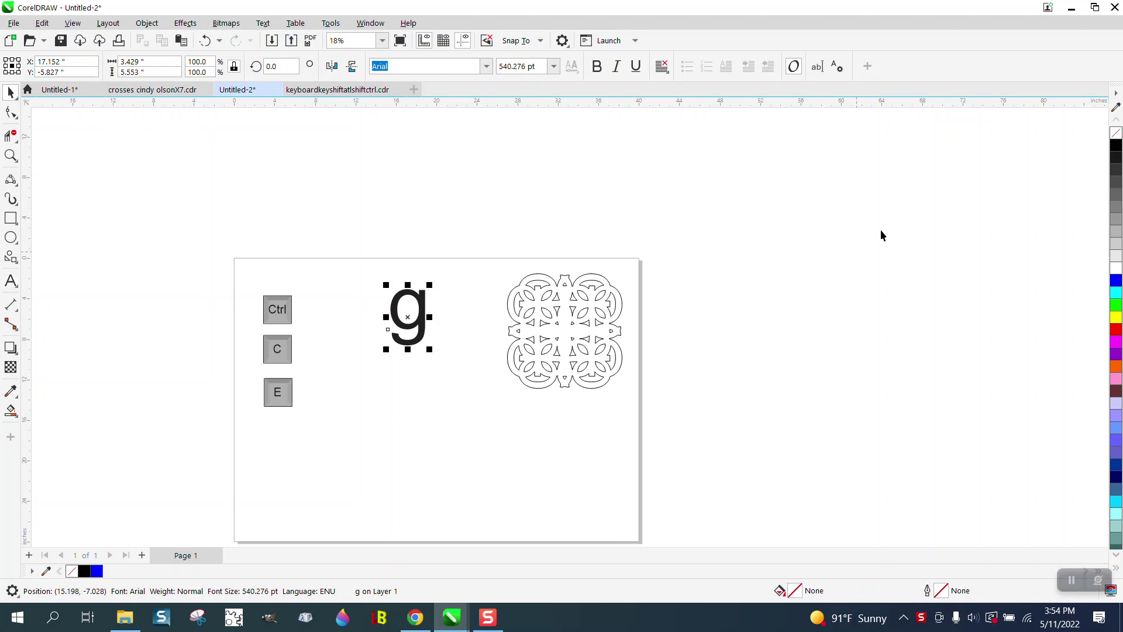
{"action": "left_click", "coordinate": [1116, 135]}
{"action": "right_click", "coordinate": [1115, 145]}
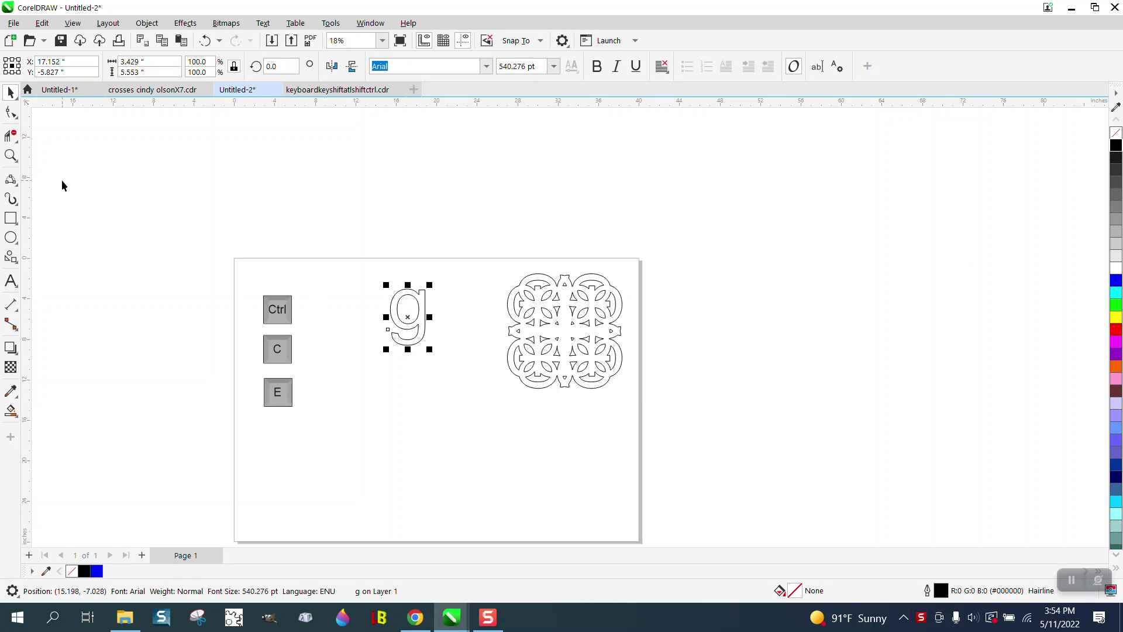
{"action": "left_click", "coordinate": [11, 155]}
- Mirror a copy of the g vertically and drag it below the original
{"action": "left_click_drag", "start_coordinate": [216, 258], "coordinate": [572, 440]}
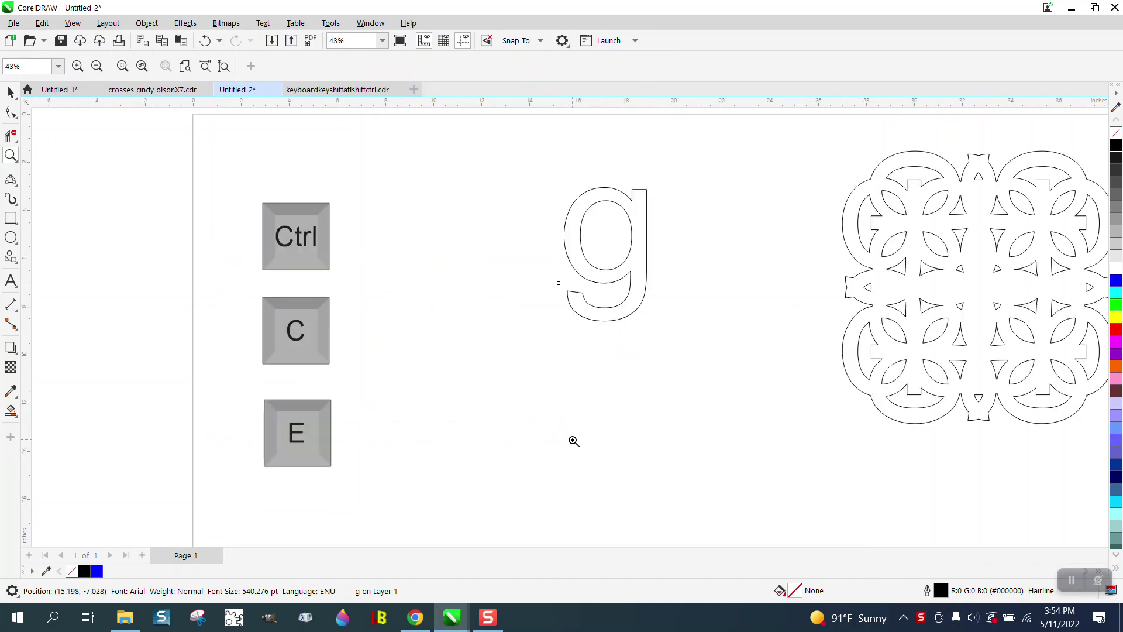
{"action": "left_click", "coordinate": [11, 93]}
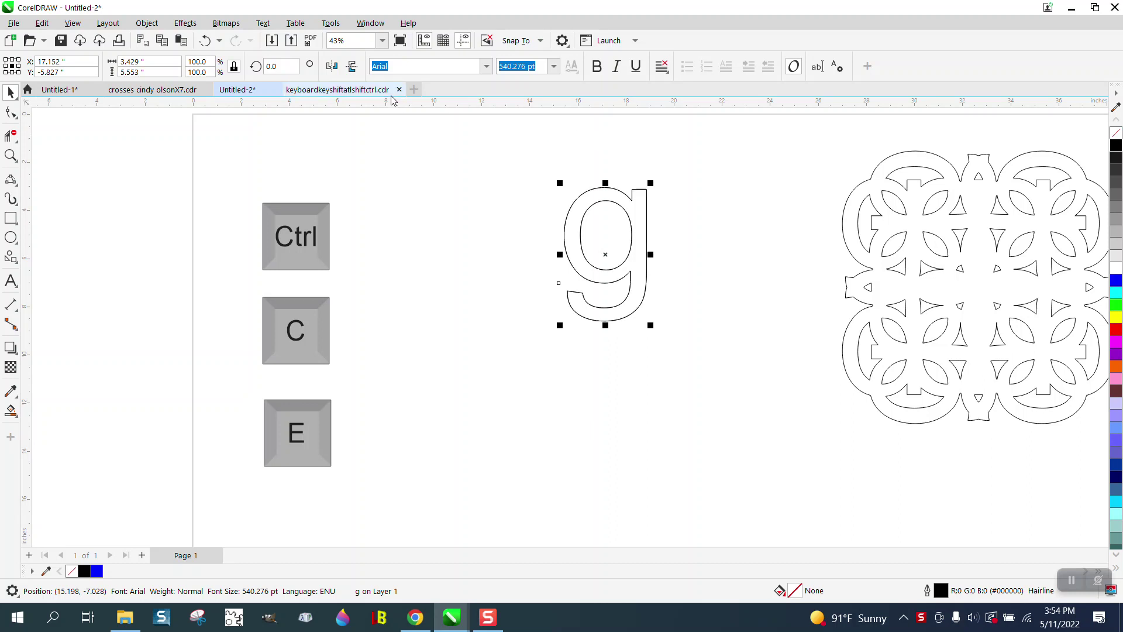
{"action": "left_click", "coordinate": [352, 69]}
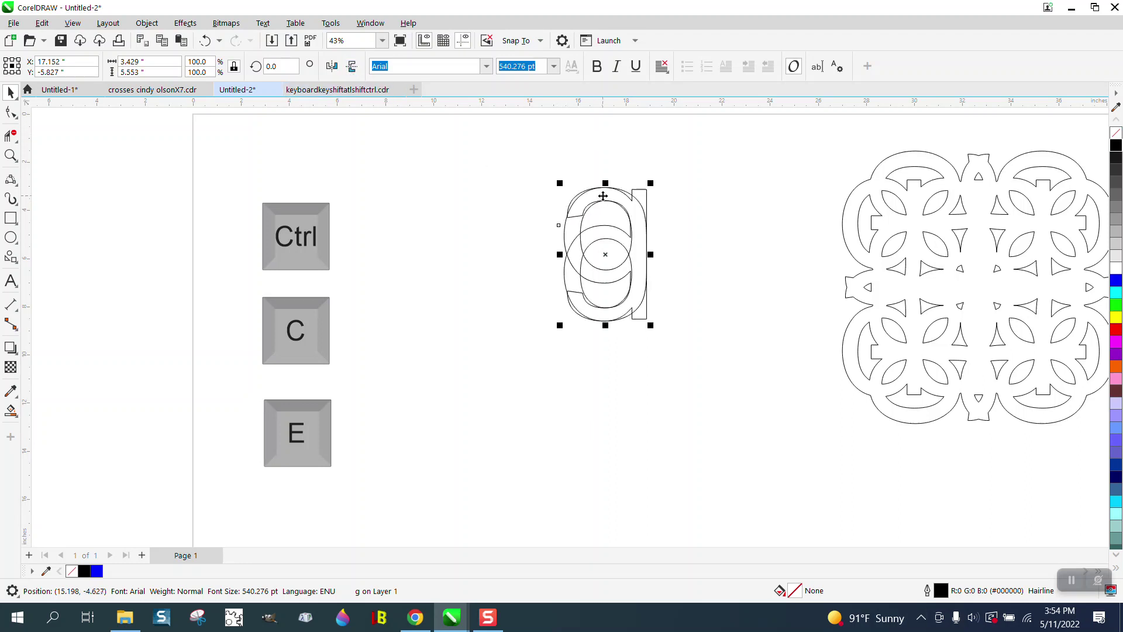
{"action": "left_click_drag", "start_coordinate": [606, 187], "coordinate": [609, 316]}
- Shift the mirrored copy right and centre-align it under the original g
{"action": "left_click_drag", "start_coordinate": [523, 163], "coordinate": [742, 469]}
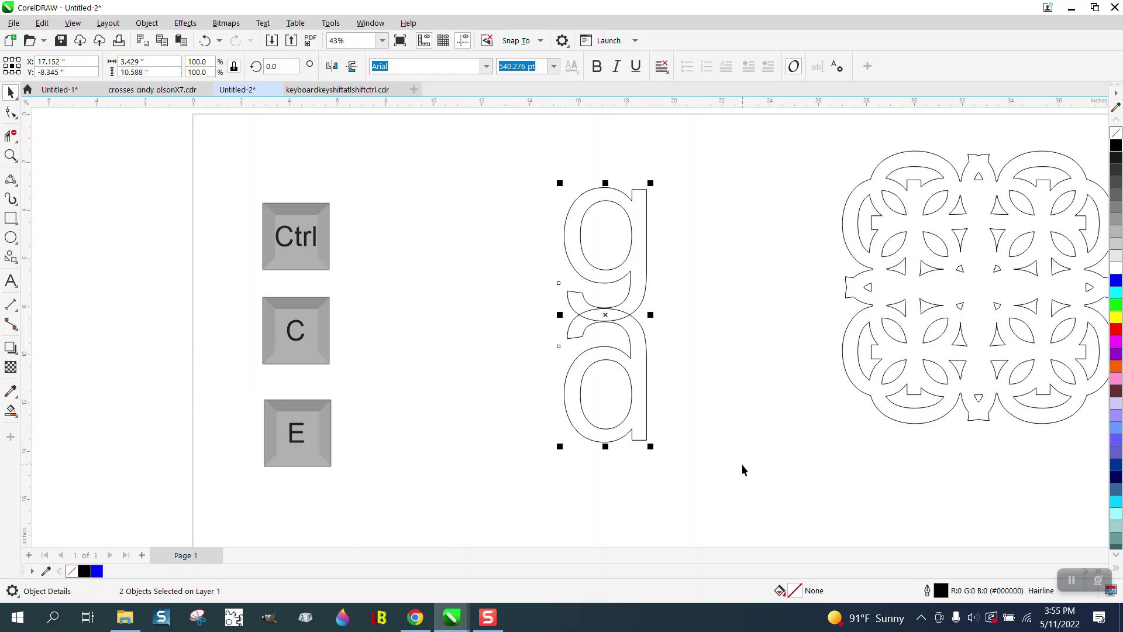
{"action": "left_click", "coordinate": [714, 353]}
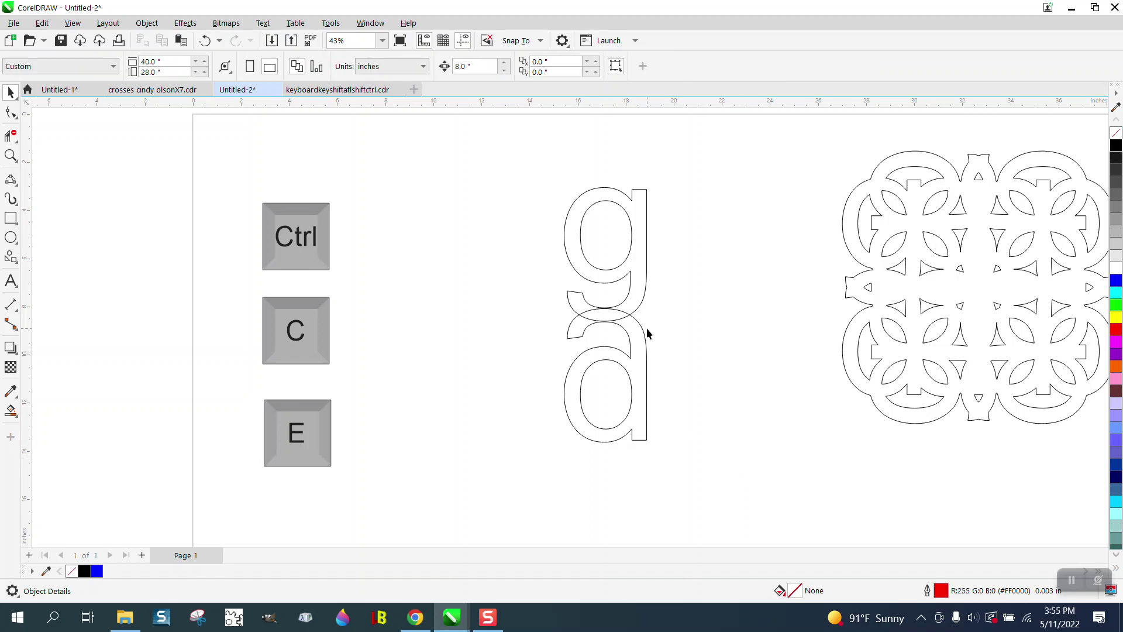
{"action": "left_click_drag", "start_coordinate": [648, 353], "coordinate": [699, 352]}
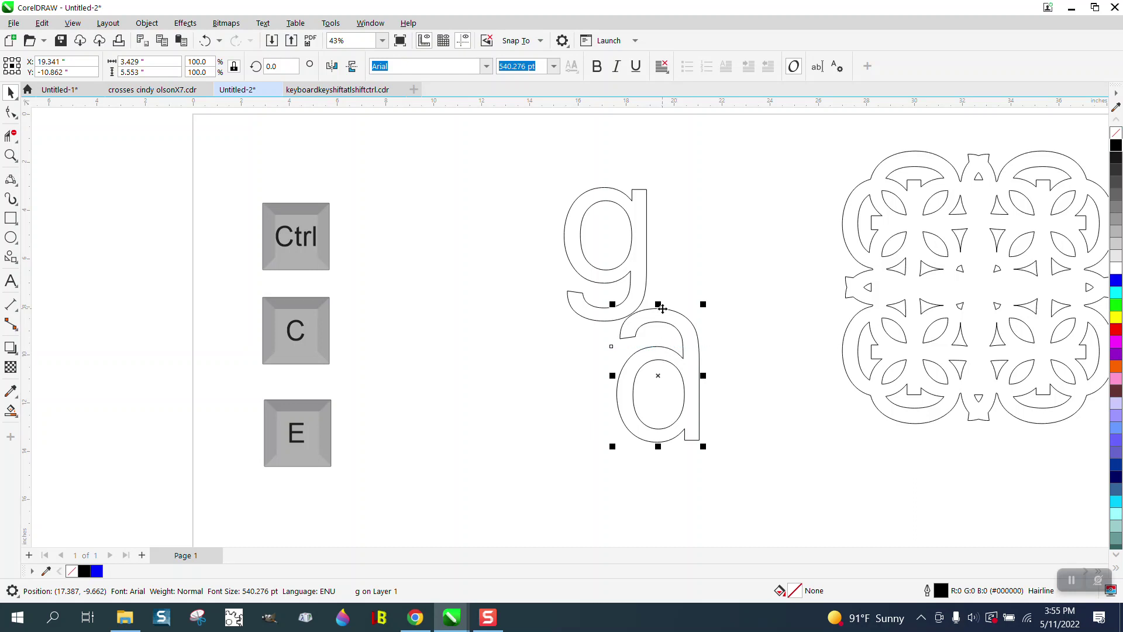
{"action": "left_click_drag", "start_coordinate": [544, 175], "coordinate": [795, 501]}
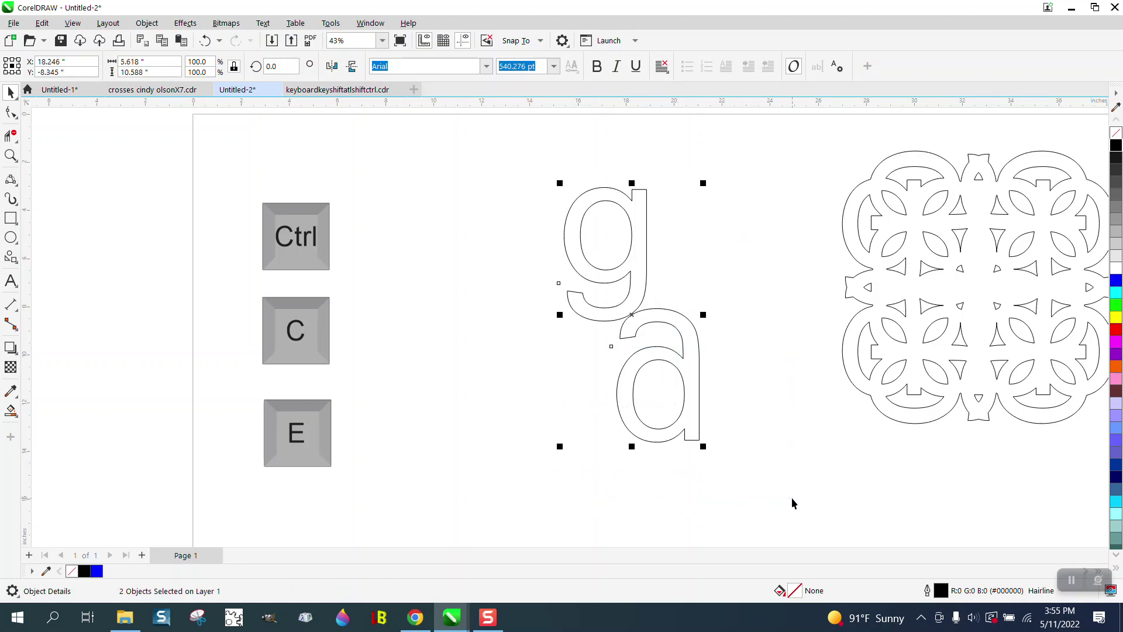
{"action": "key", "text": "c"}
{"action": "left_click", "coordinate": [11, 156]}
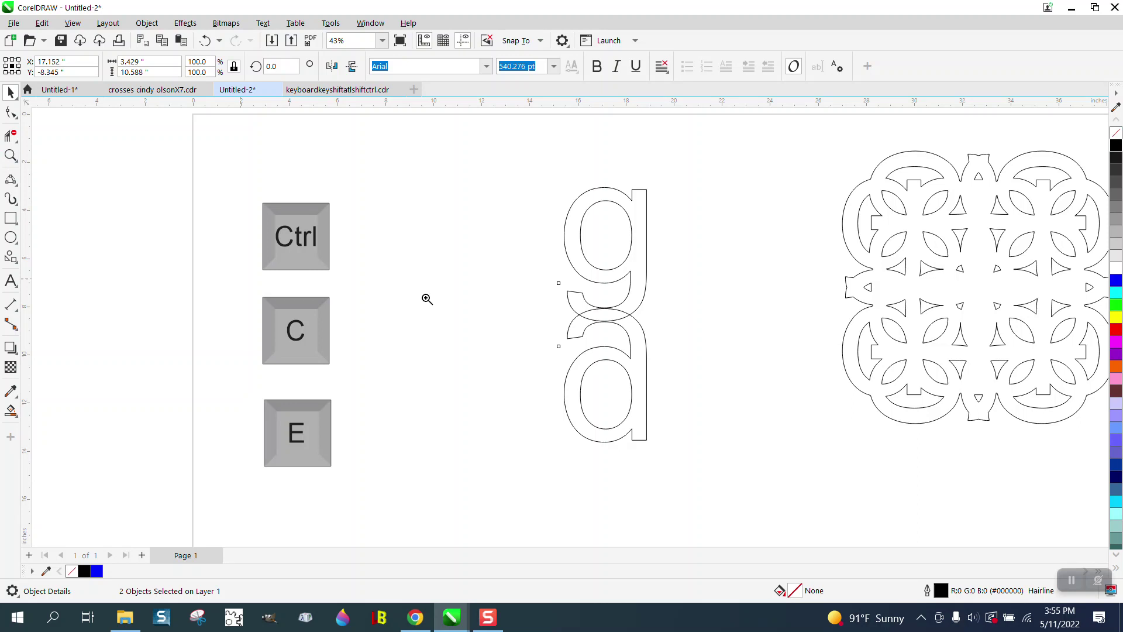
- Nudge the upper g up slightly so its curve just meets the mirrored copy, then select both
{"action": "left_click_drag", "start_coordinate": [545, 306], "coordinate": [674, 346]}
{"action": "left_click", "coordinate": [10, 92]}
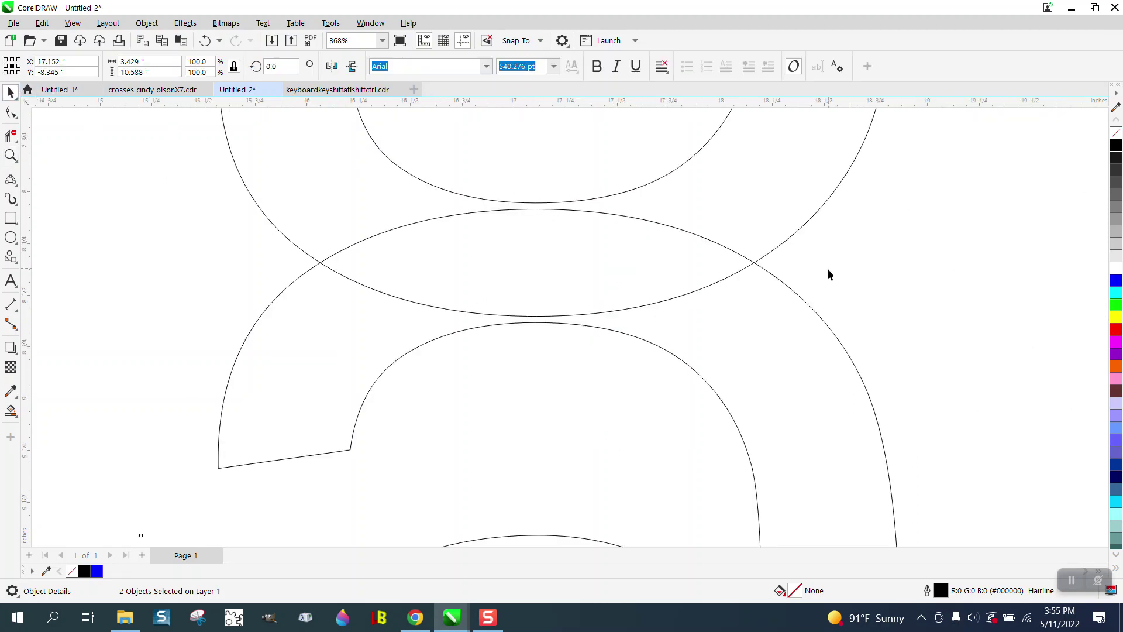
{"action": "left_click", "coordinate": [793, 289]}
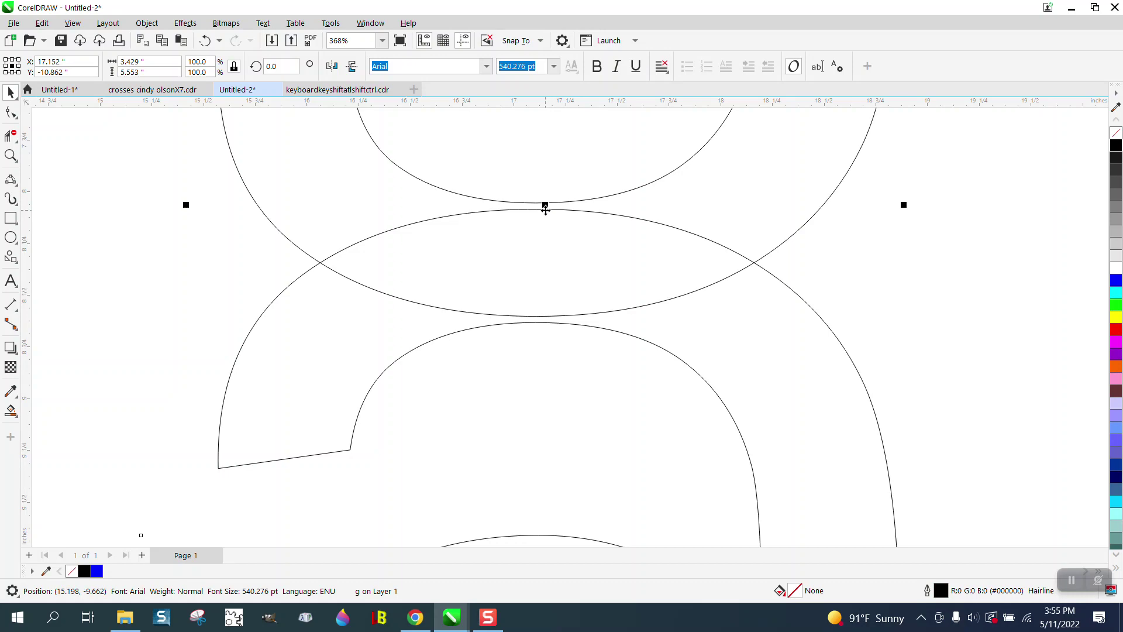
{"action": "left_click_drag", "start_coordinate": [545, 209], "coordinate": [543, 202]}
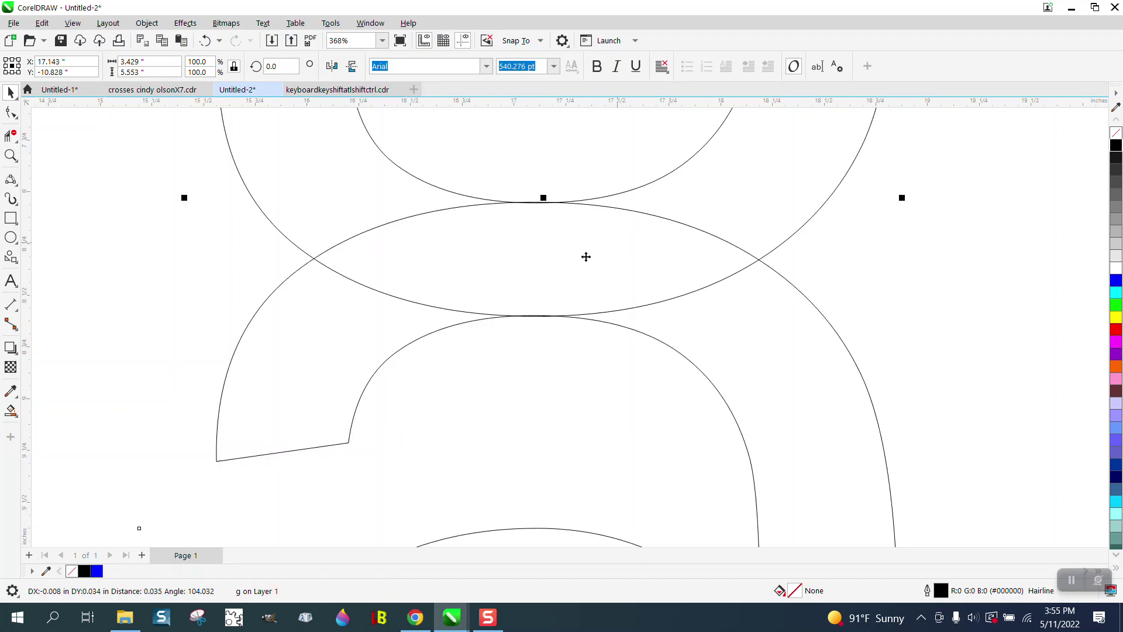
{"action": "key", "text": "shift+F4"}
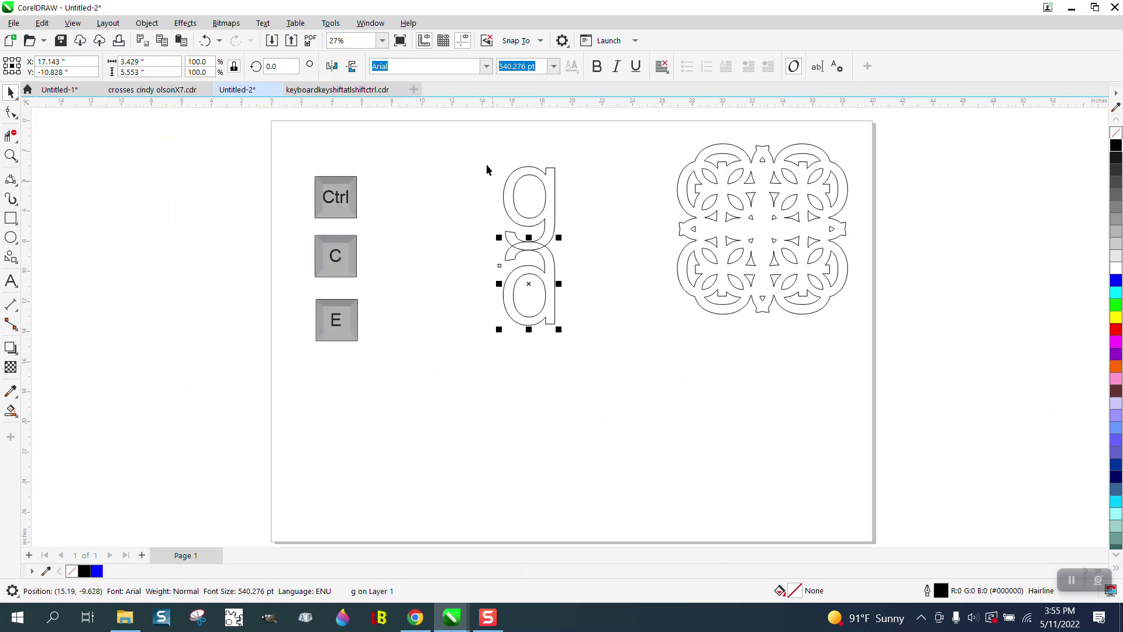
{"action": "left_click_drag", "start_coordinate": [486, 144], "coordinate": [638, 372]}
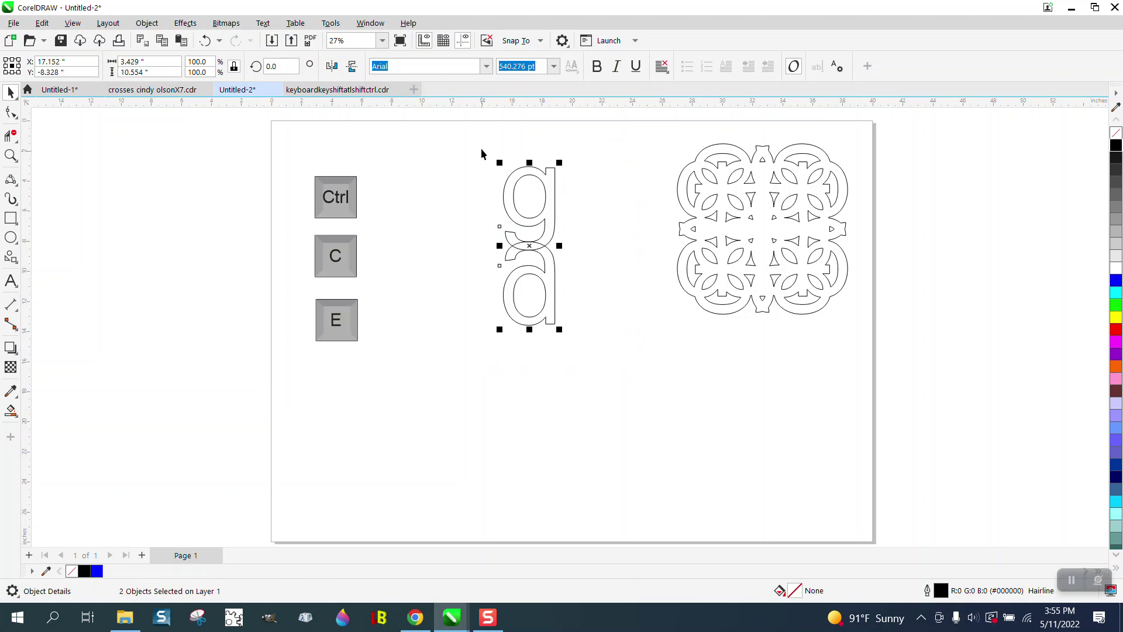
{"action": "left_click_drag", "start_coordinate": [484, 143], "coordinate": [622, 353]}
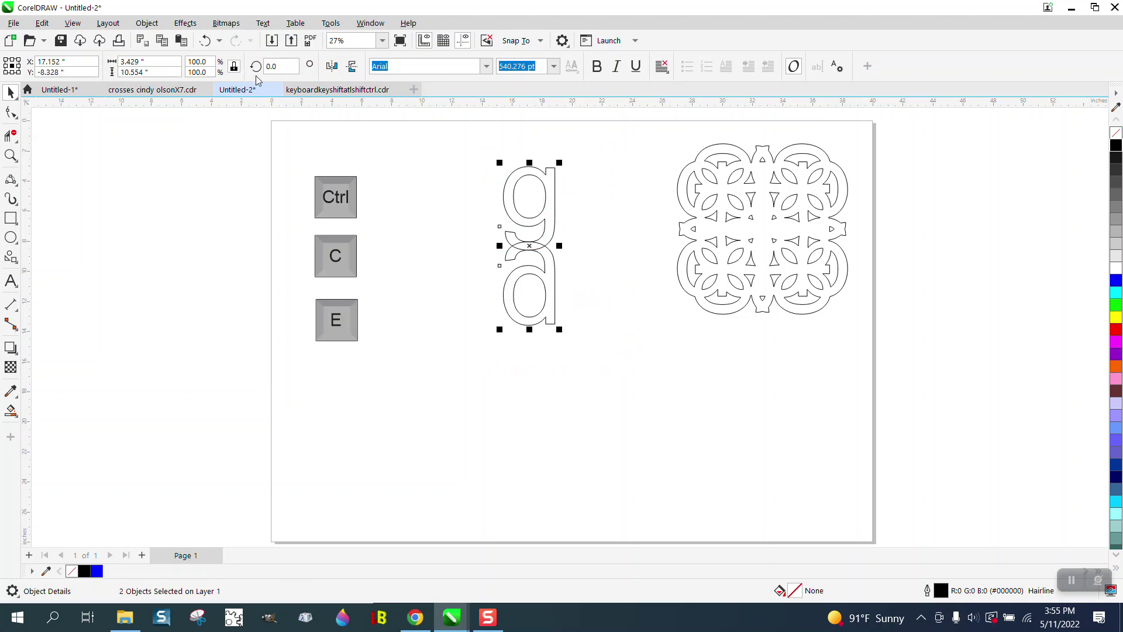
- Convert both letter shapes to curves and combine them into one 60-node curve
{"action": "left_click", "coordinate": [154, 24]}
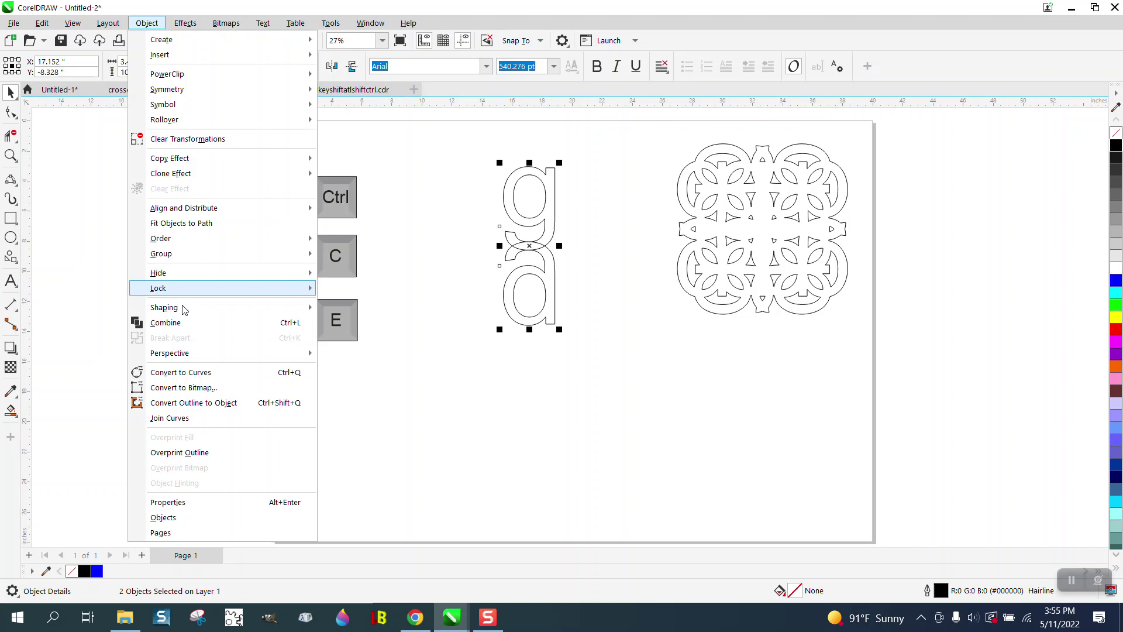
{"action": "left_click", "coordinate": [192, 372]}
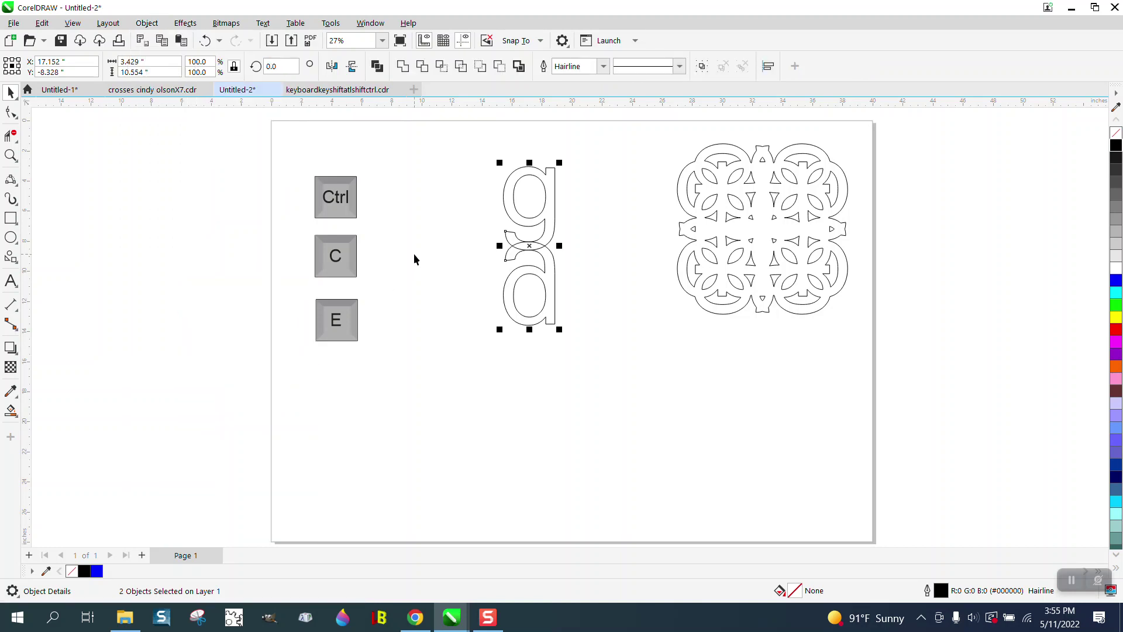
{"action": "key", "text": "ctrl+l"}
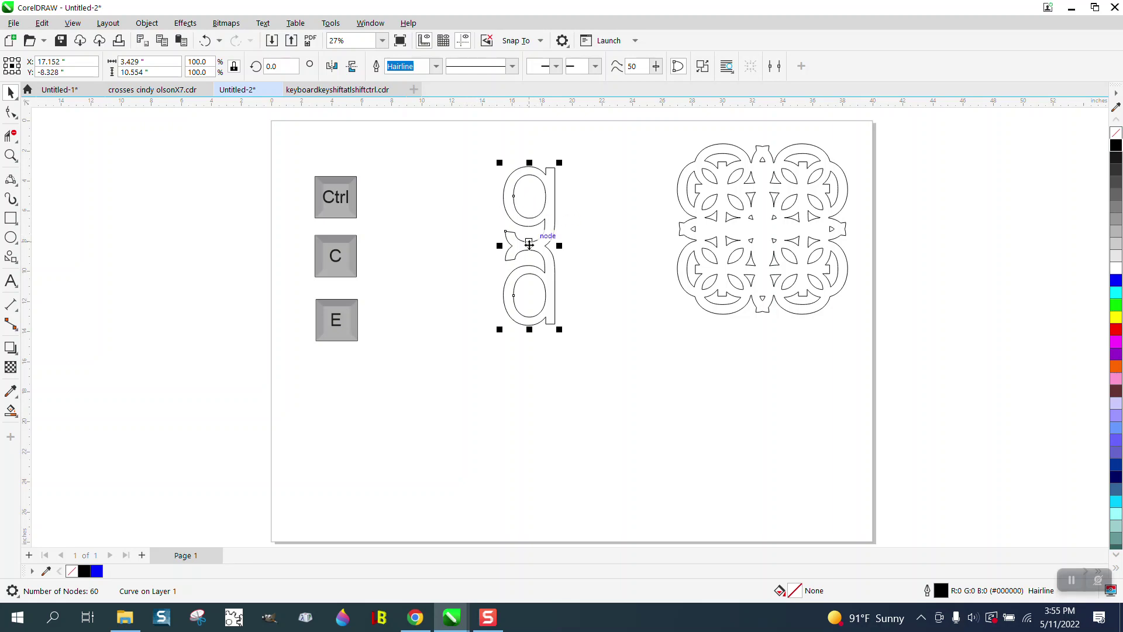
- Move the g outline left and overlap a horizontally mirrored duplicate on its right side
{"action": "left_click_drag", "start_coordinate": [529, 245], "coordinate": [478, 249]}
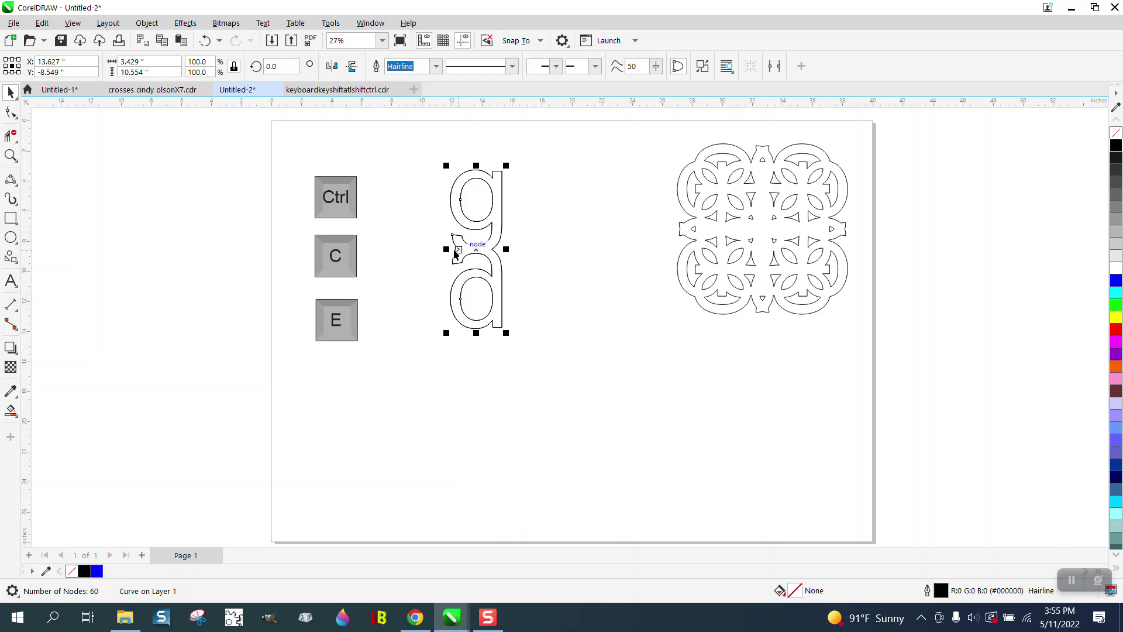
{"action": "mouse_move", "coordinate": [445, 250]}
{"action": "left_mouse_down"}
{"action": "mouse_move", "coordinate": [494, 249]}
{"action": "mouse_move", "coordinate": [461, 249]}
{"action": "left_mouse_up"}
{"action": "key", "text": "Escape"}
{"action": "left_click_drag", "start_coordinate": [459, 248], "coordinate": [530, 254]}
{"action": "left_click", "coordinate": [331, 66]}
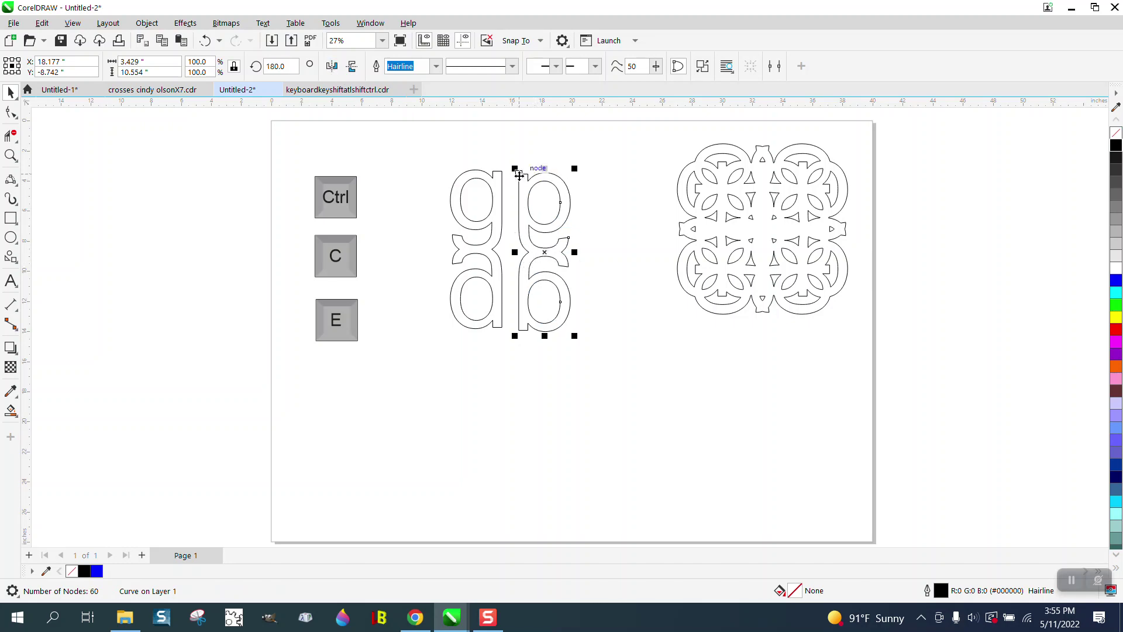
{"action": "left_click_drag", "start_coordinate": [517, 174], "coordinate": [496, 179]}
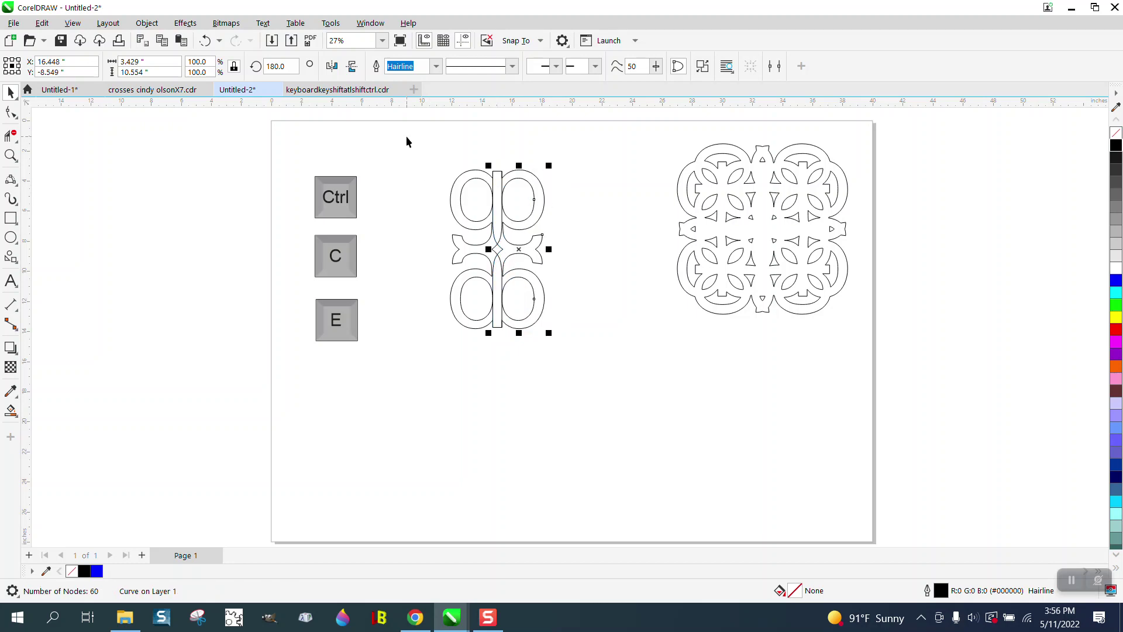
{"action": "left_click_drag", "start_coordinate": [407, 141], "coordinate": [630, 378]}
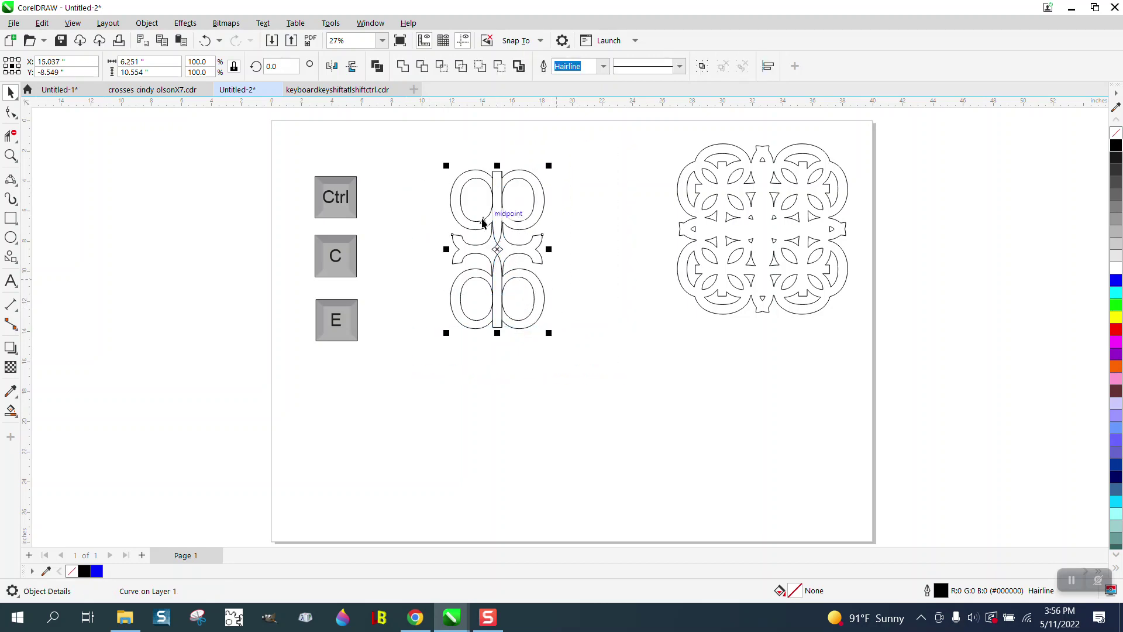
- Weld the pair into one 110-node curve and drop a flipped copy overlapping its right
{"action": "left_click", "coordinate": [403, 67]}
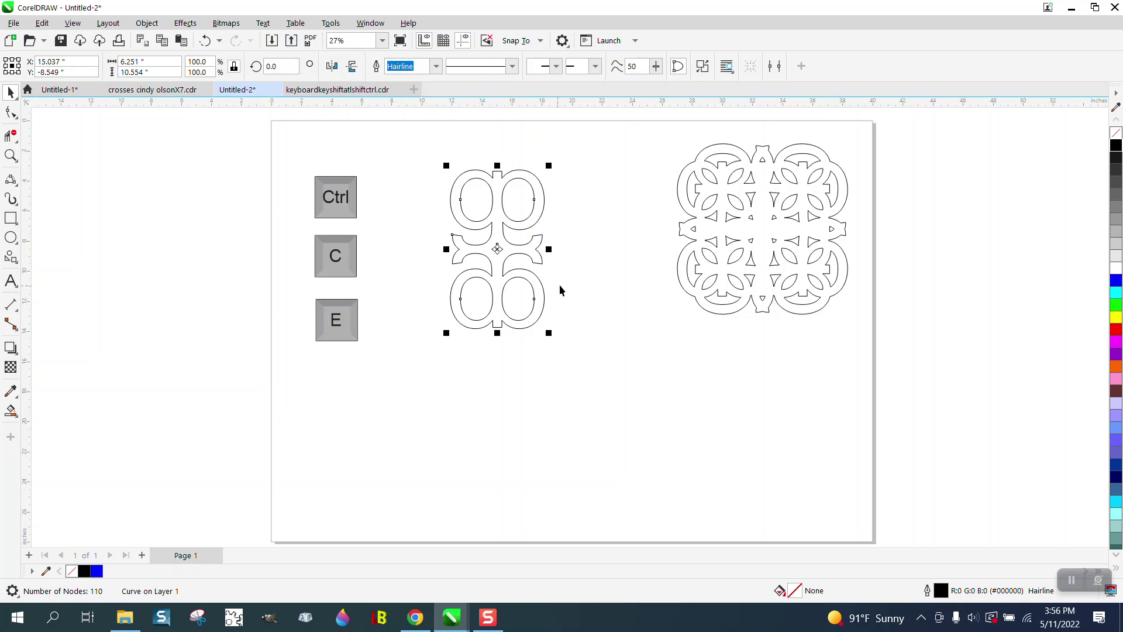
{"action": "left_click_drag", "start_coordinate": [406, 155], "coordinate": [605, 345]}
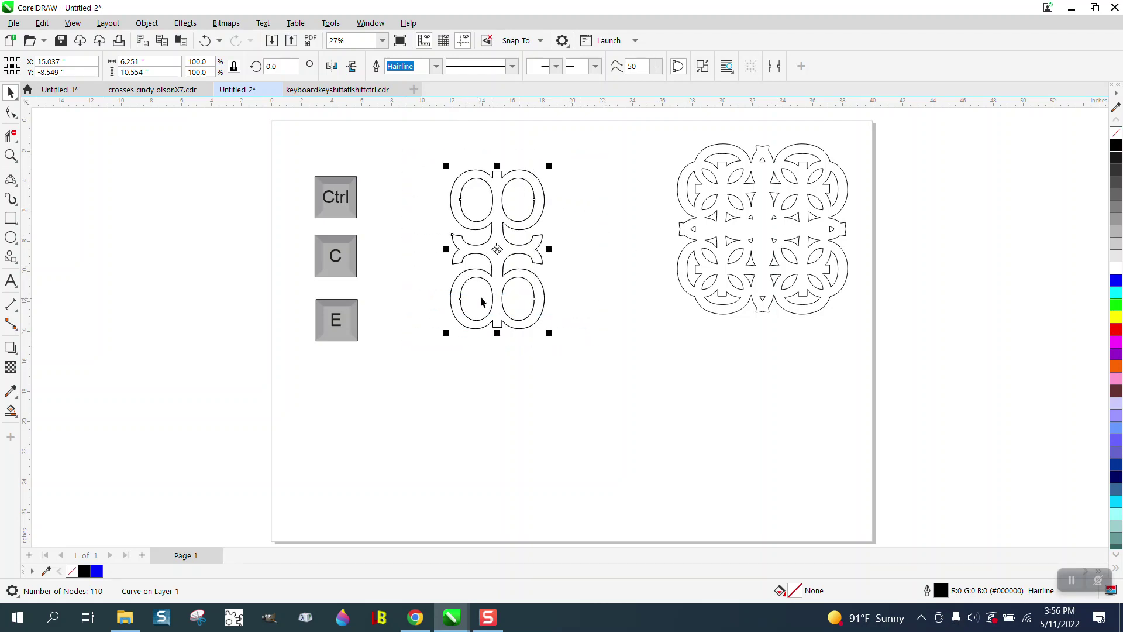
{"action": "left_click_drag", "start_coordinate": [450, 257], "coordinate": [561, 248]}
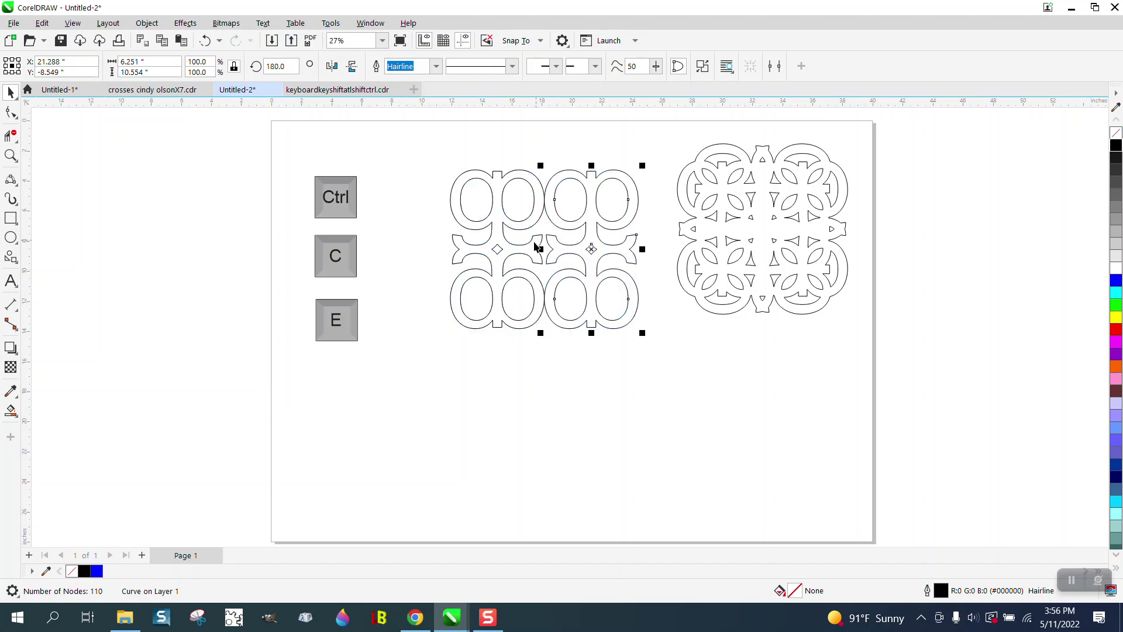
{"action": "left_click", "coordinate": [11, 155]}
- Nudge the flipped copy slightly left to deepen its overlap with the original pair
{"action": "scroll", "coordinate": [567, 221], "scroll_direction": "up", "scroll_amount": 5}
{"action": "scroll", "coordinate": [381, 216], "scroll_direction": "down", "scroll_amount": 3}
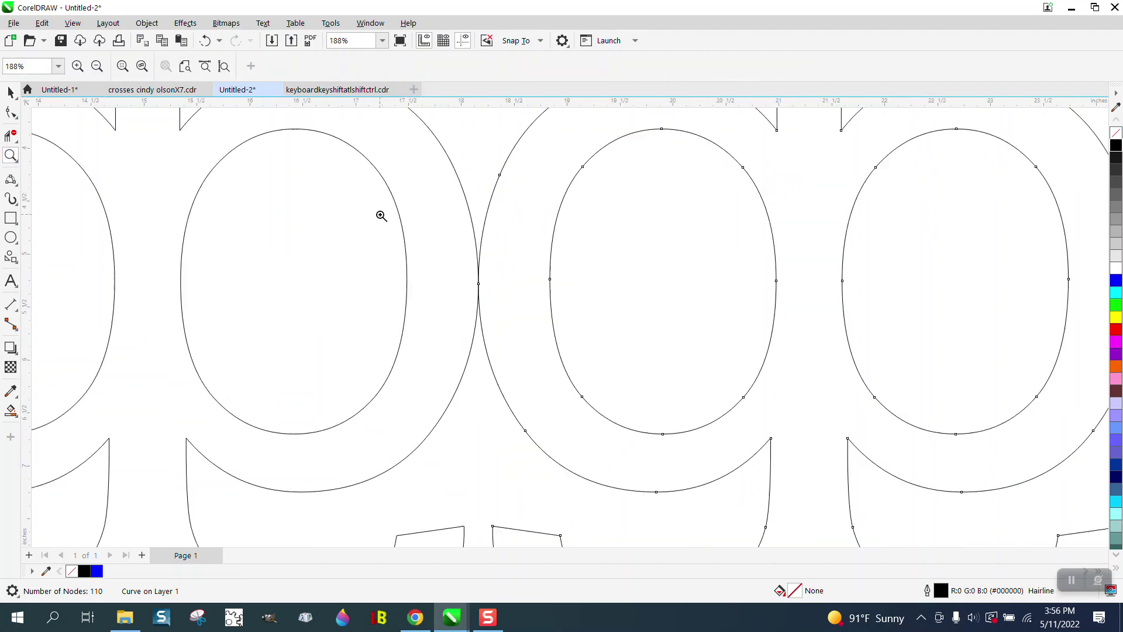
{"action": "scroll", "coordinate": [377, 217], "scroll_direction": "down", "scroll_amount": 3}
{"action": "key", "text": "ctrl+c"}
{"action": "key", "text": "e"}
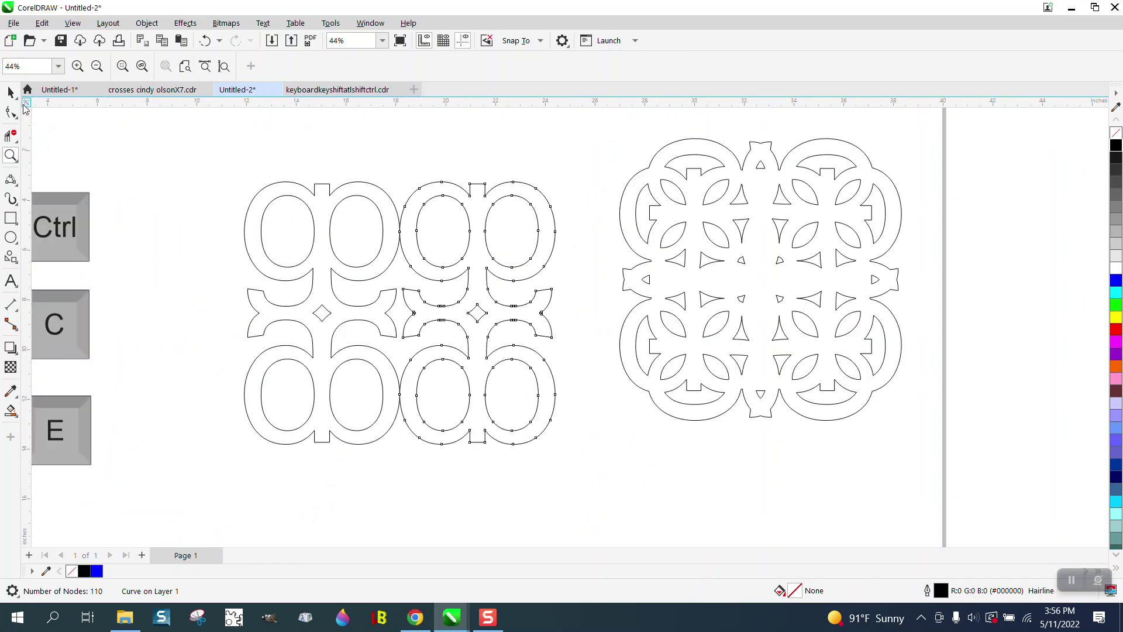
{"action": "left_click", "coordinate": [11, 92]}
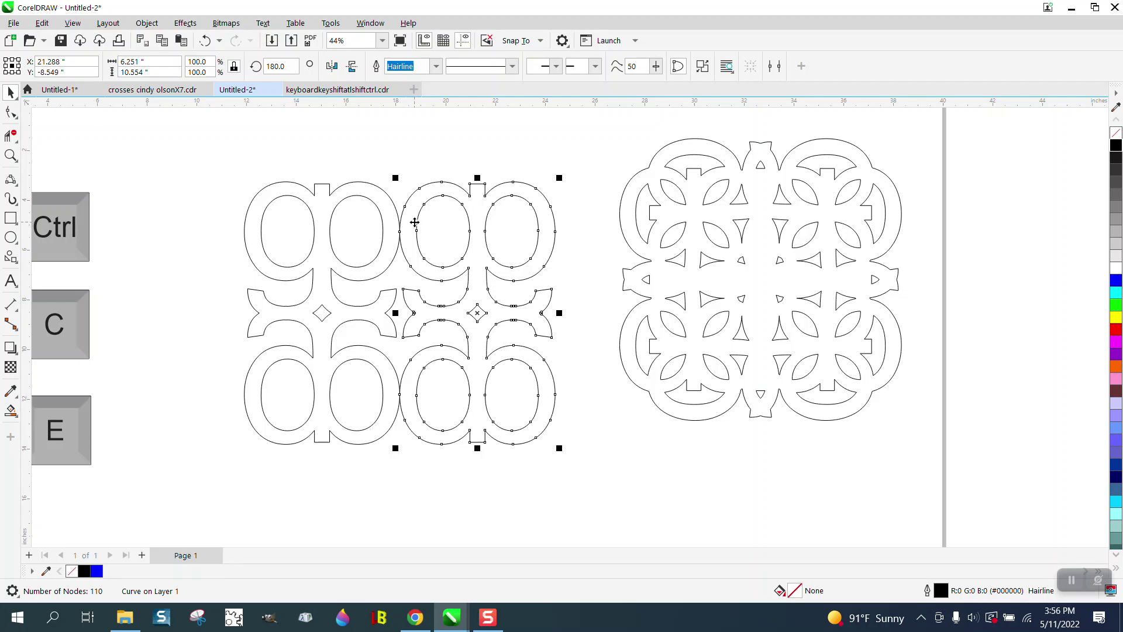
{"action": "left_click_drag", "start_coordinate": [414, 222], "coordinate": [405, 222]}
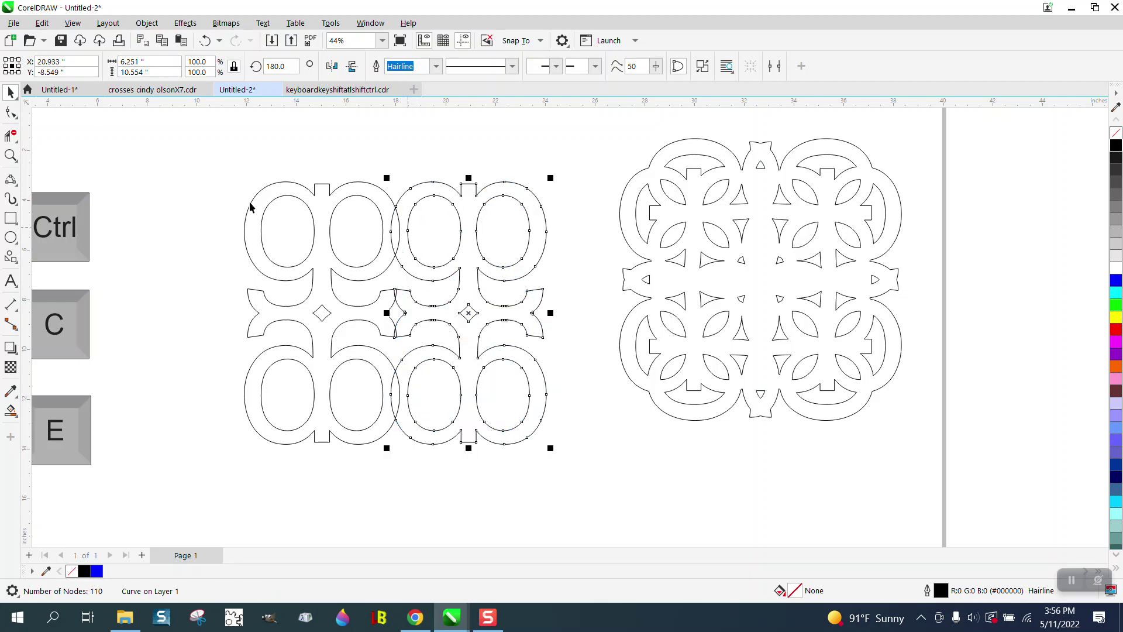
- Raise the right half, align both halves' centres with E, and weld them into 224 nodes
{"action": "left_click_drag", "start_coordinate": [218, 156], "coordinate": [627, 481]}
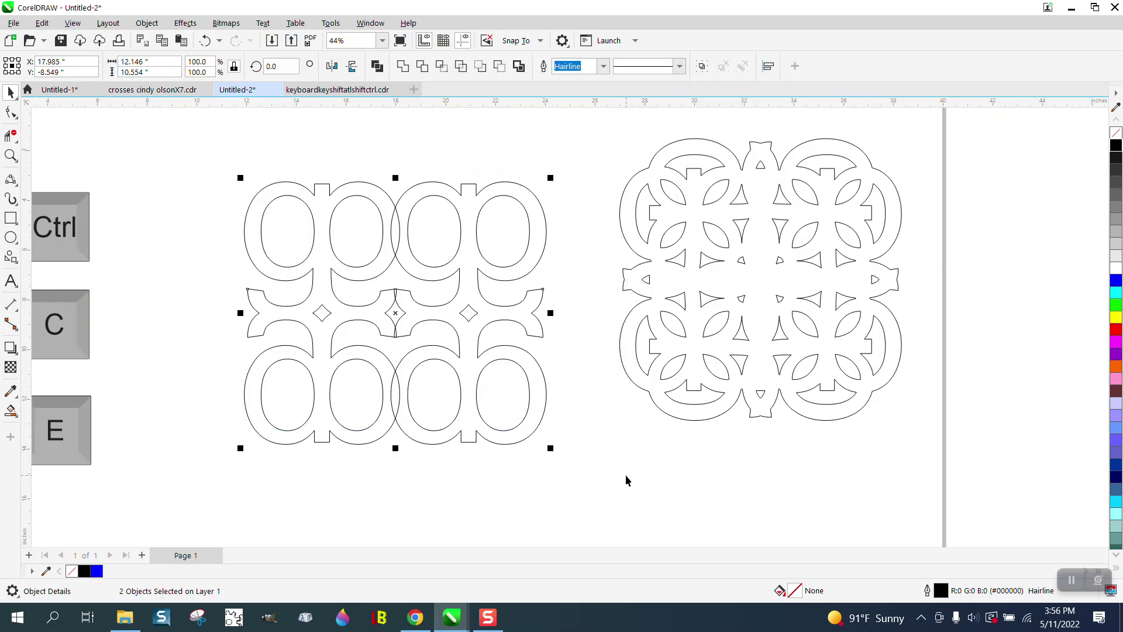
{"action": "left_click", "coordinate": [485, 209]}
{"action": "left_click_drag", "start_coordinate": [462, 229], "coordinate": [459, 212]}
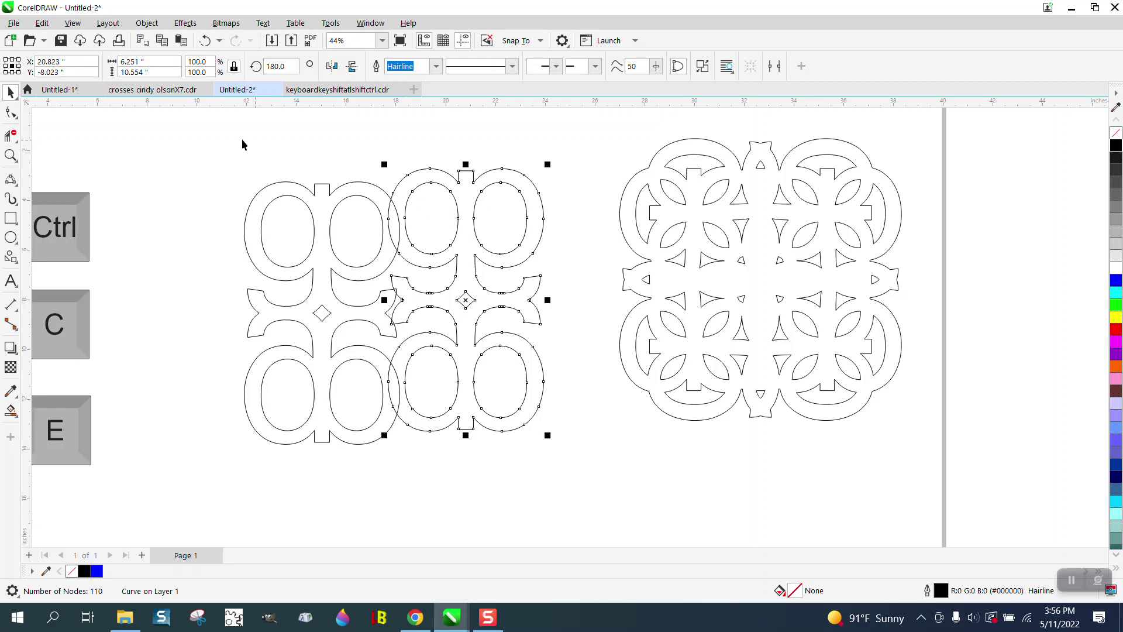
{"action": "left_click_drag", "start_coordinate": [241, 139], "coordinate": [615, 482]}
{"action": "key", "text": "e"}
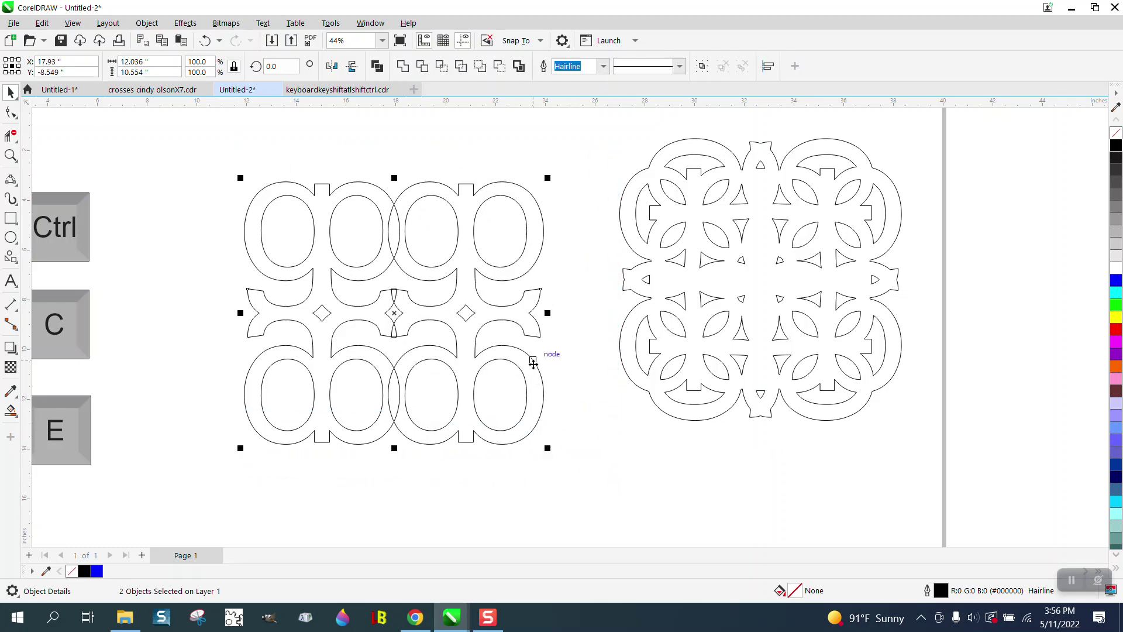
{"action": "left_click_drag", "start_coordinate": [216, 143], "coordinate": [574, 483]}
{"action": "left_click", "coordinate": [421, 67]}
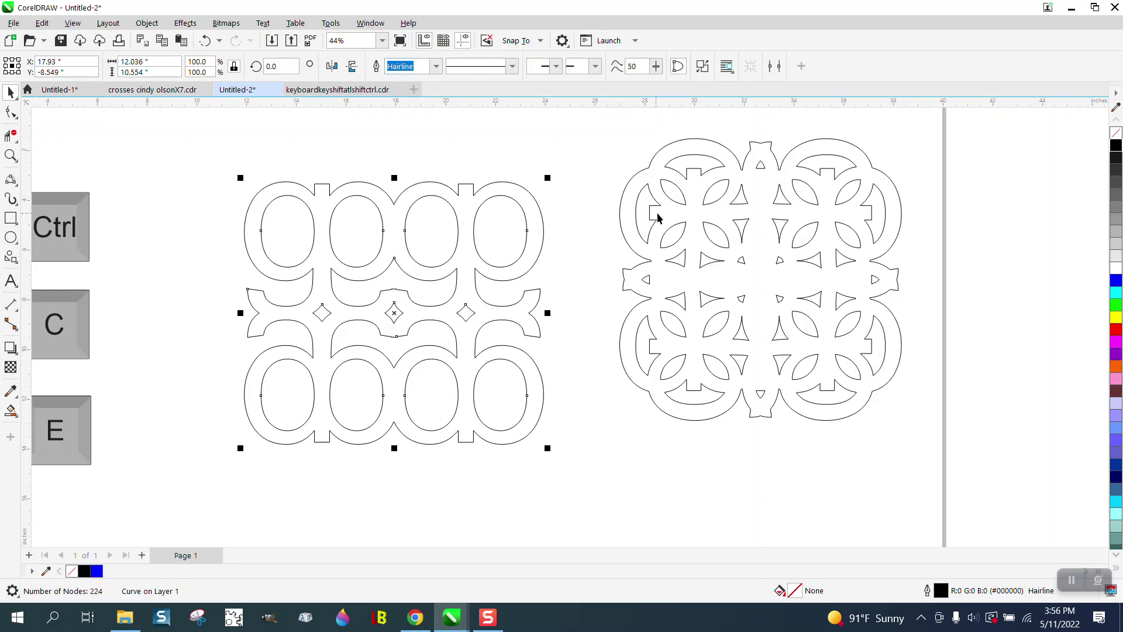
{"action": "scroll", "coordinate": [521, 256], "scroll_direction": "down", "scroll_amount": 1}
{"action": "left_click", "coordinate": [493, 297]}
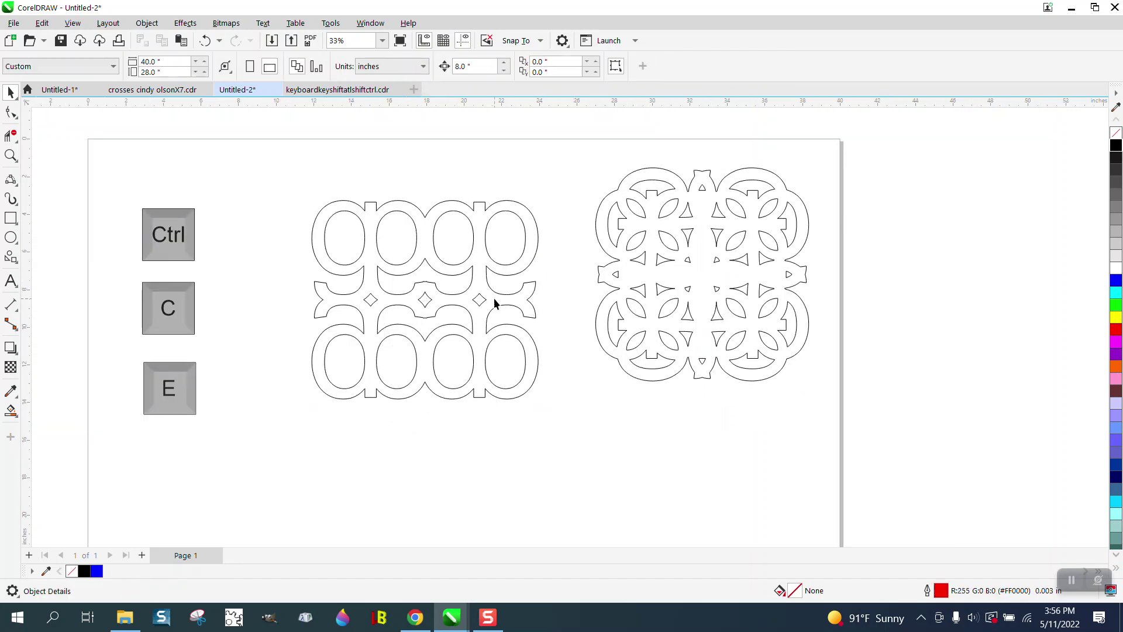
{"action": "left_click_drag", "start_coordinate": [516, 405], "coordinate": [557, 434]}
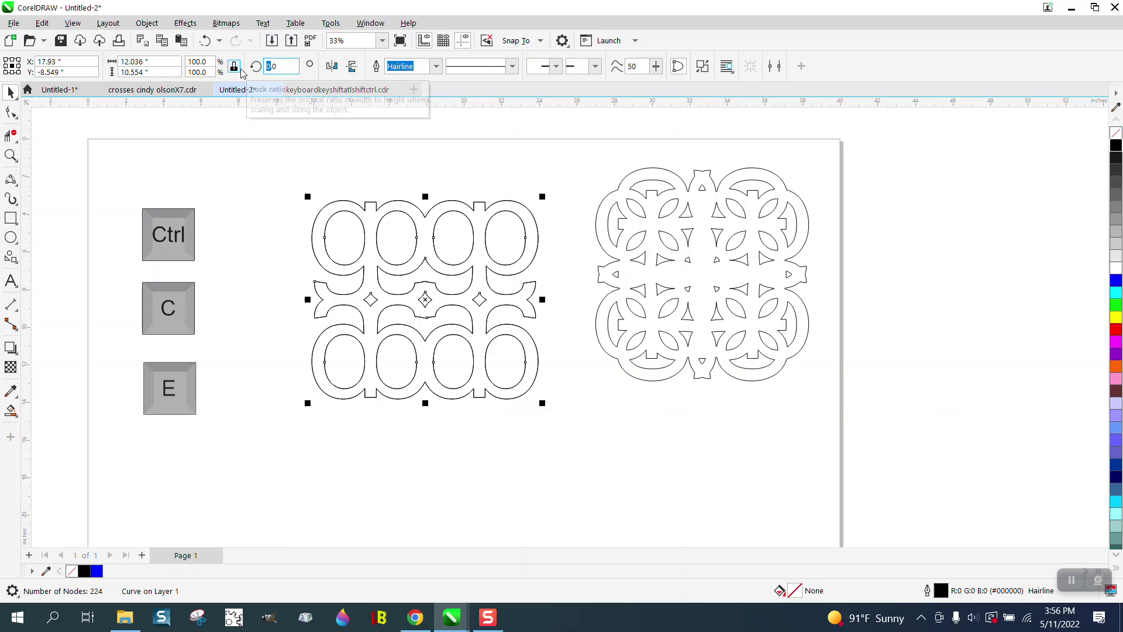
{"action": "type", "text": "90"}
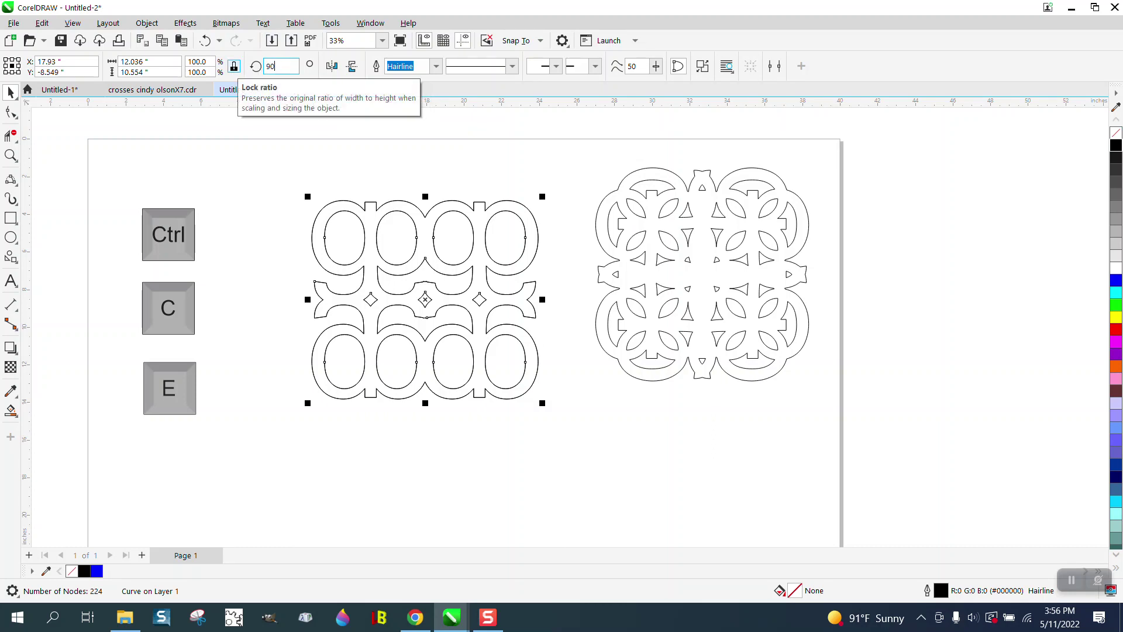
{"action": "key", "text": "Return"}
{"action": "left_click_drag", "start_coordinate": [290, 146], "coordinate": [570, 436]}
{"action": "left_click", "coordinate": [402, 66]}
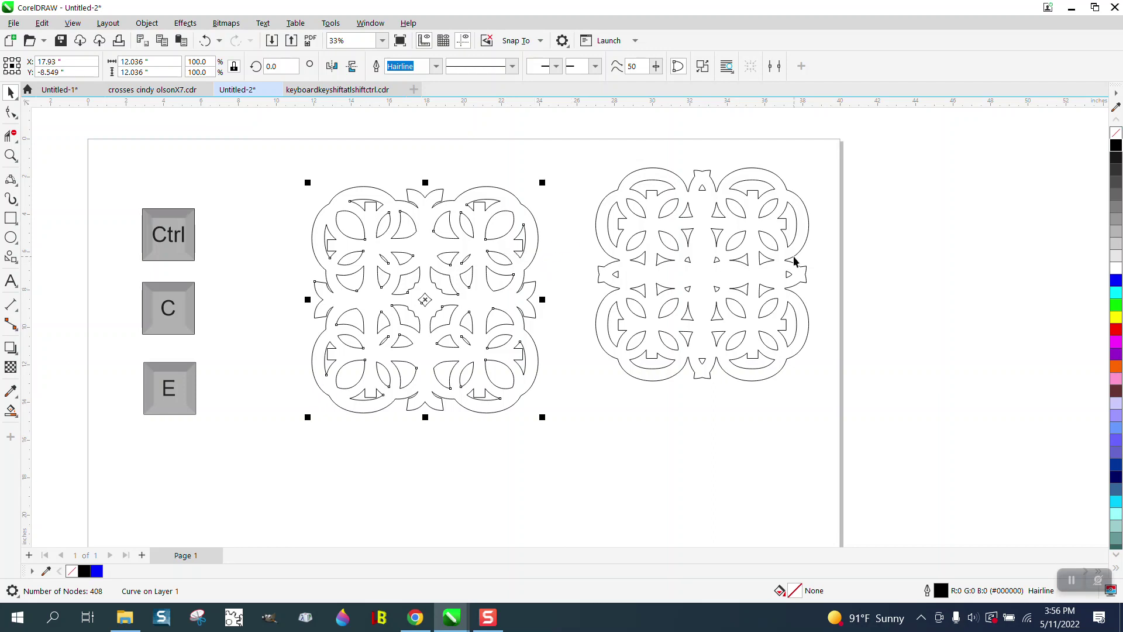
- Undo the lattice weld and earlier edits back to the separate g outlines
{"action": "left_click", "coordinate": [203, 40]}
{"action": "left_click", "coordinate": [204, 41]}
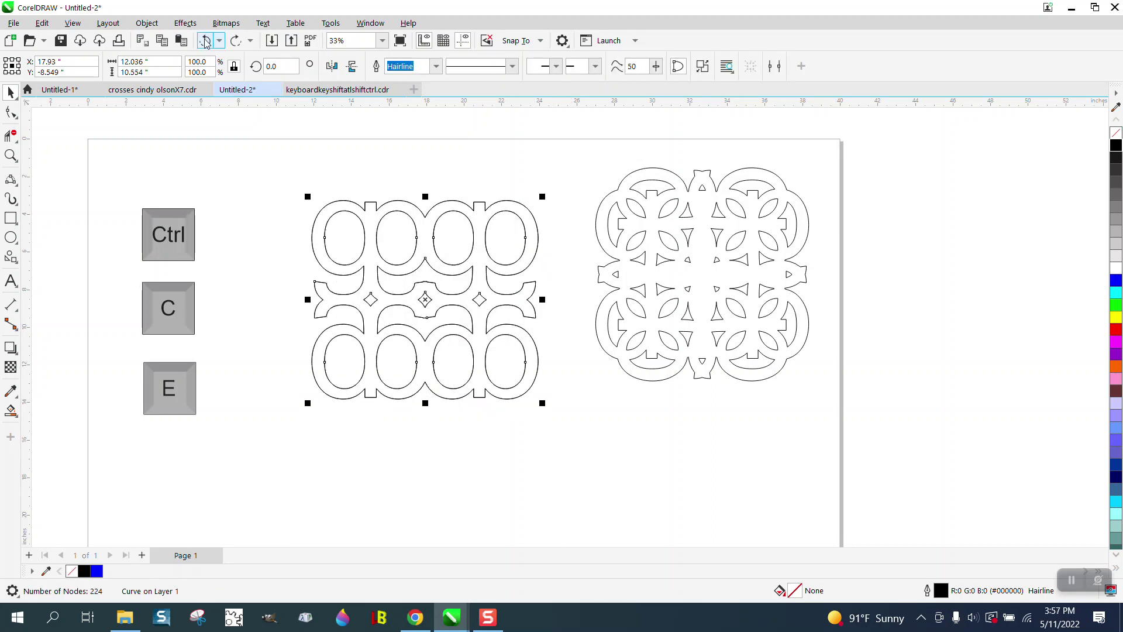
{"action": "left_click", "coordinate": [204, 40]}
{"action": "left_click", "coordinate": [203, 40]}
{"action": "left_click", "coordinate": [204, 40]}
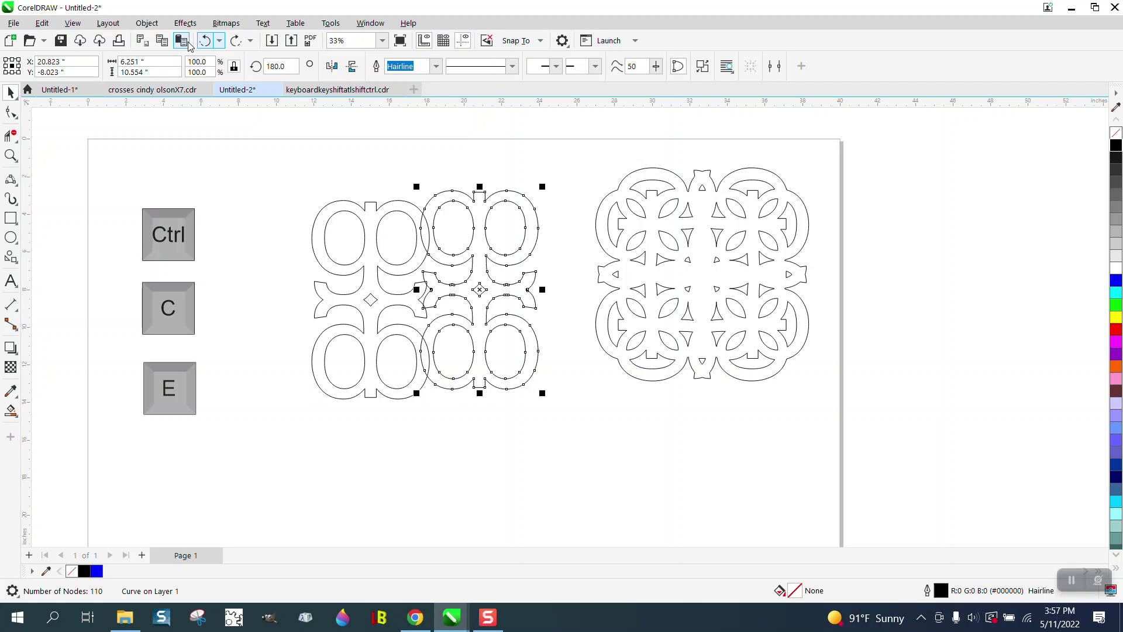
{"action": "left_click", "coordinate": [201, 43]}
{"action": "left_click", "coordinate": [202, 42]}
{"action": "left_click", "coordinate": [204, 42]}
{"action": "left_click", "coordinate": [204, 42]}
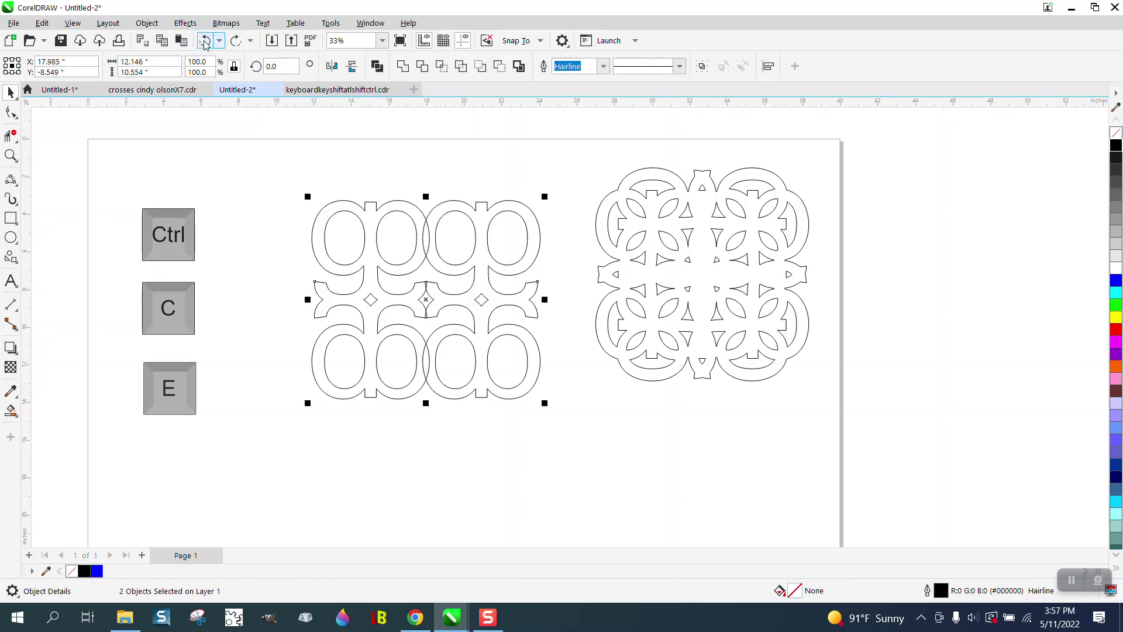
{"action": "left_click", "coordinate": [204, 43]}
{"action": "left_click", "coordinate": [204, 43]}
{"action": "left_click", "coordinate": [204, 43]}
{"action": "left_click", "coordinate": [204, 44]}
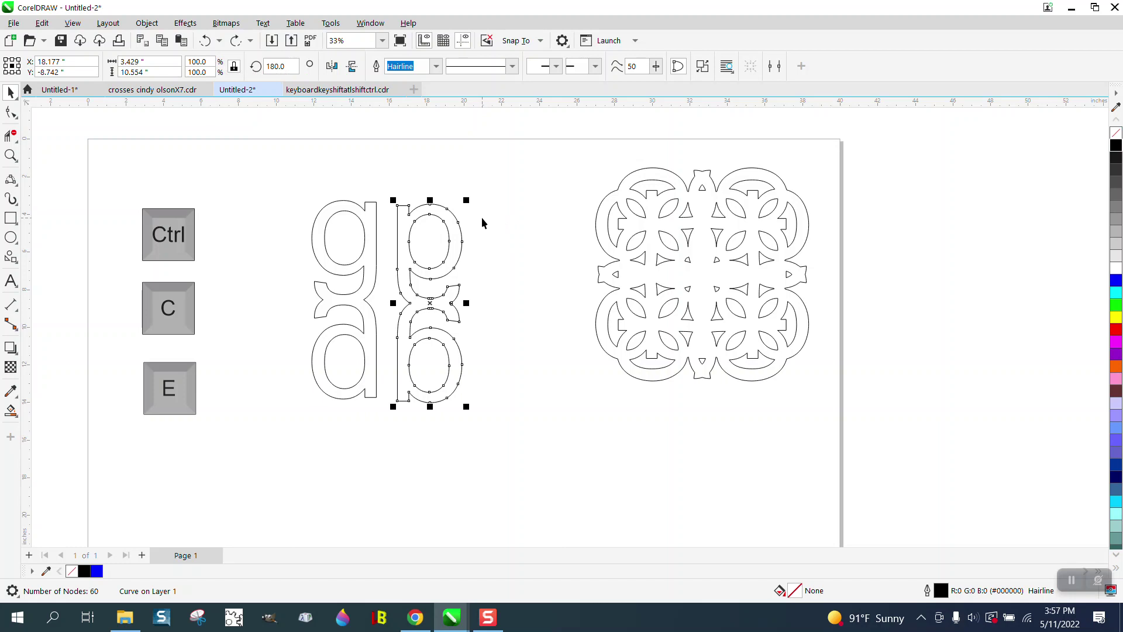
- Delete the mirrored copy and place a plain duplicate of the g overlapping its right side
{"action": "key", "text": "Delete"}
{"action": "left_click", "coordinate": [376, 244]}
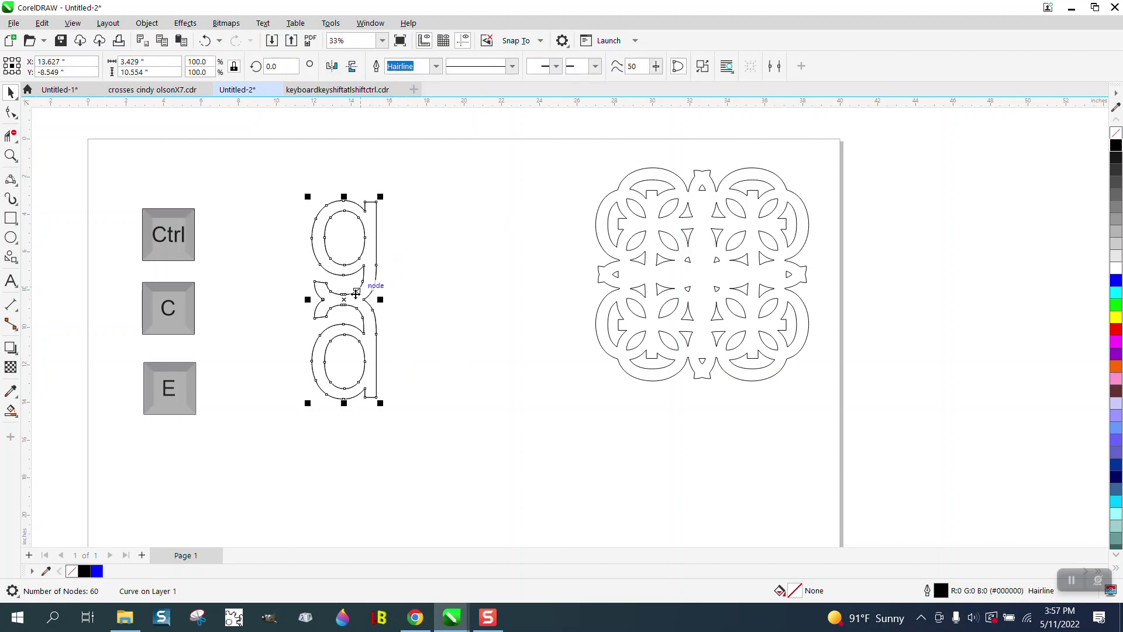
{"action": "left_click_drag", "start_coordinate": [350, 307], "coordinate": [404, 307]}
{"action": "left_click_drag", "start_coordinate": [296, 169], "coordinate": [525, 437]}
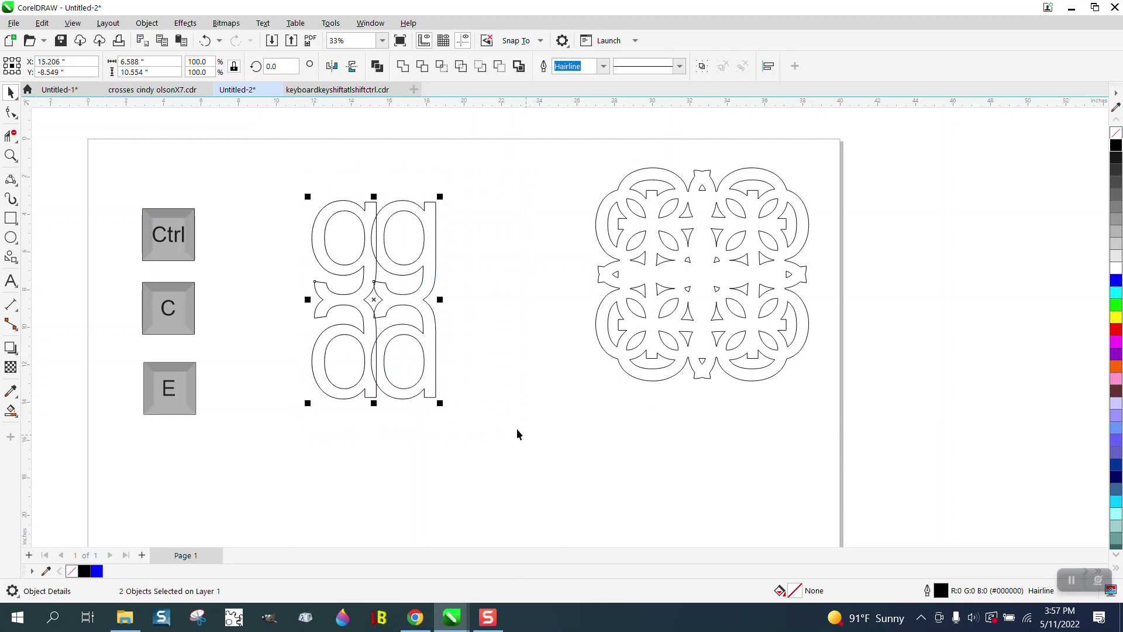
{"action": "left_click_drag", "start_coordinate": [268, 167], "coordinate": [529, 451]}
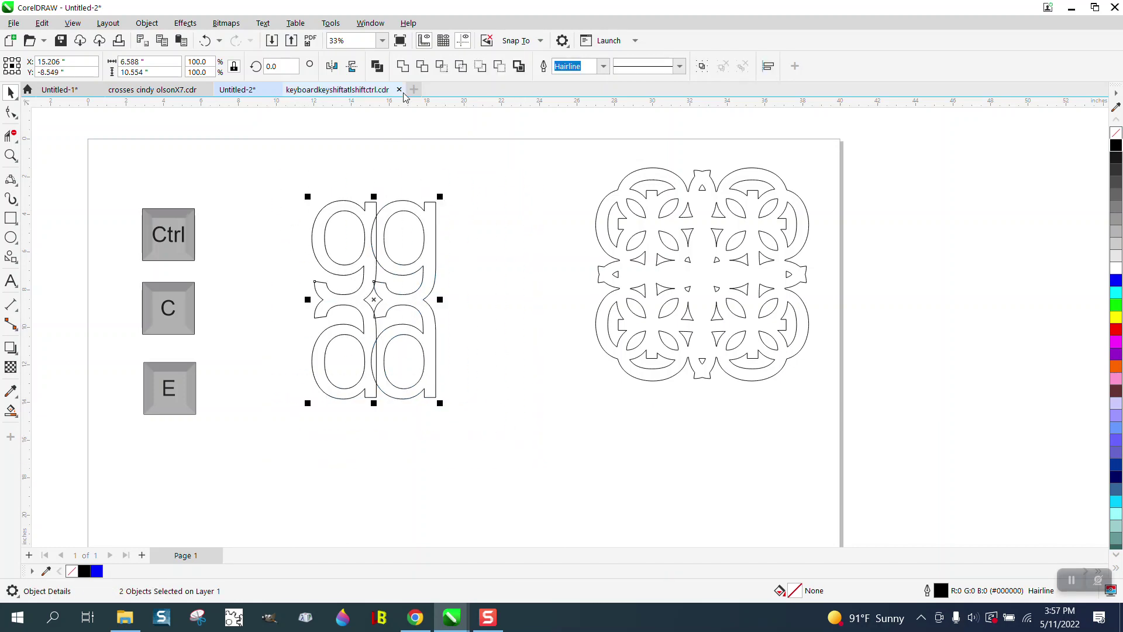
- Combine the two g outlines into one curve, then trial a mirrored four-column combination
{"action": "left_click", "coordinate": [403, 66]}
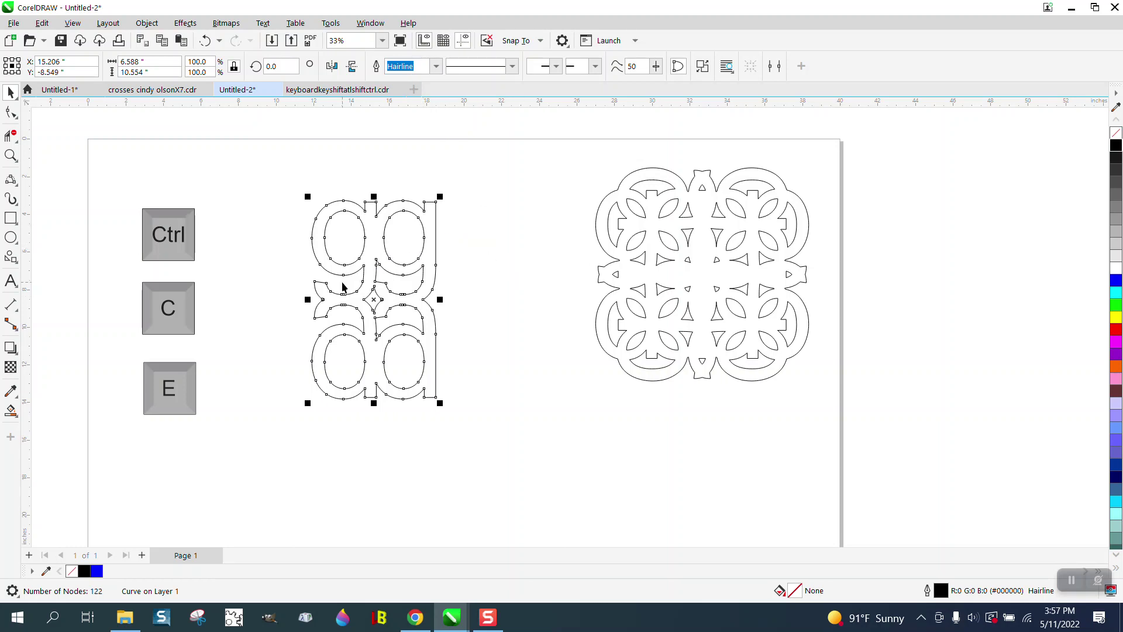
{"action": "left_click_drag", "start_coordinate": [351, 295], "coordinate": [563, 302]}
{"action": "left_click_drag", "start_coordinate": [436, 218], "coordinate": [428, 206]}
{"action": "left_click_drag", "start_coordinate": [268, 158], "coordinate": [591, 424]}
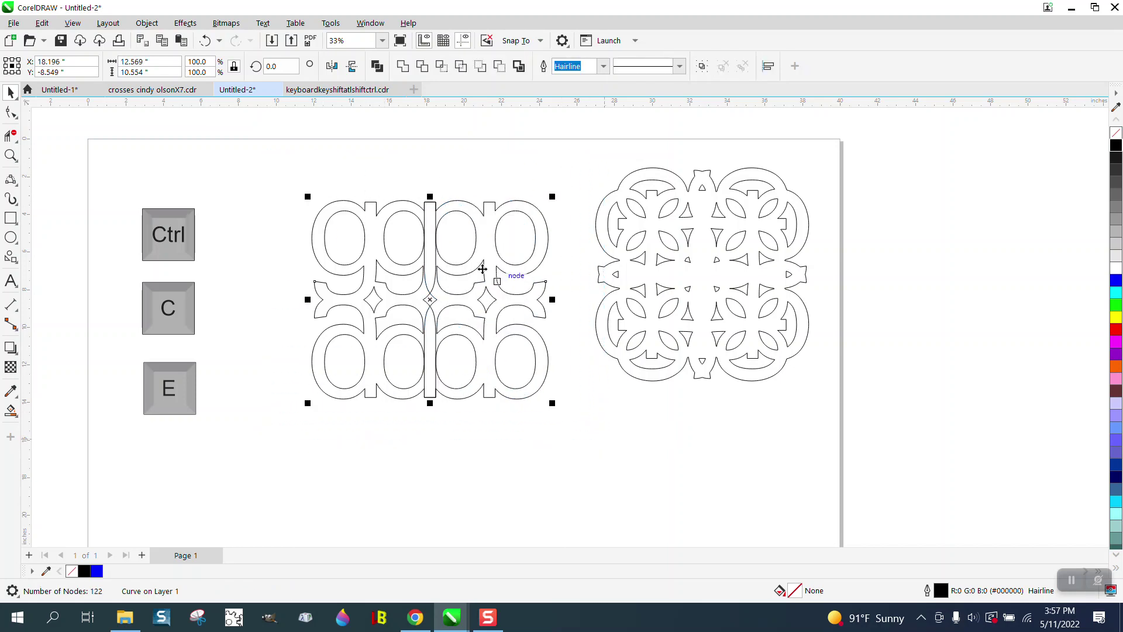
{"action": "left_click", "coordinate": [403, 66]}
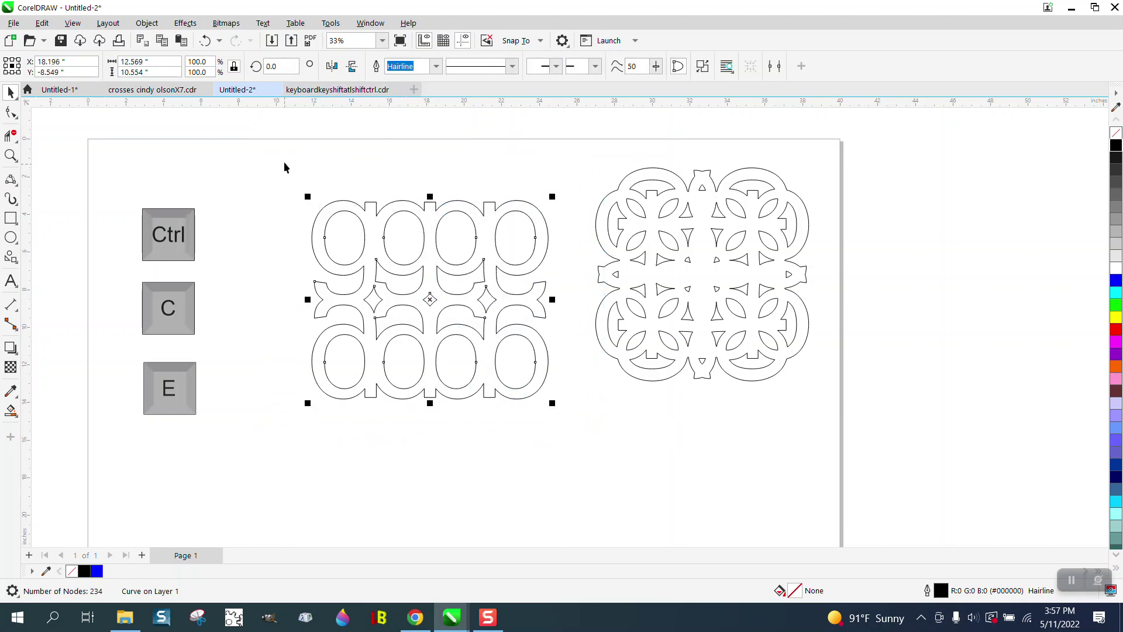
- Rotate the four-column curve 90°, then undo the rotation
{"action": "left_click_drag", "start_coordinate": [280, 166], "coordinate": [568, 446]}
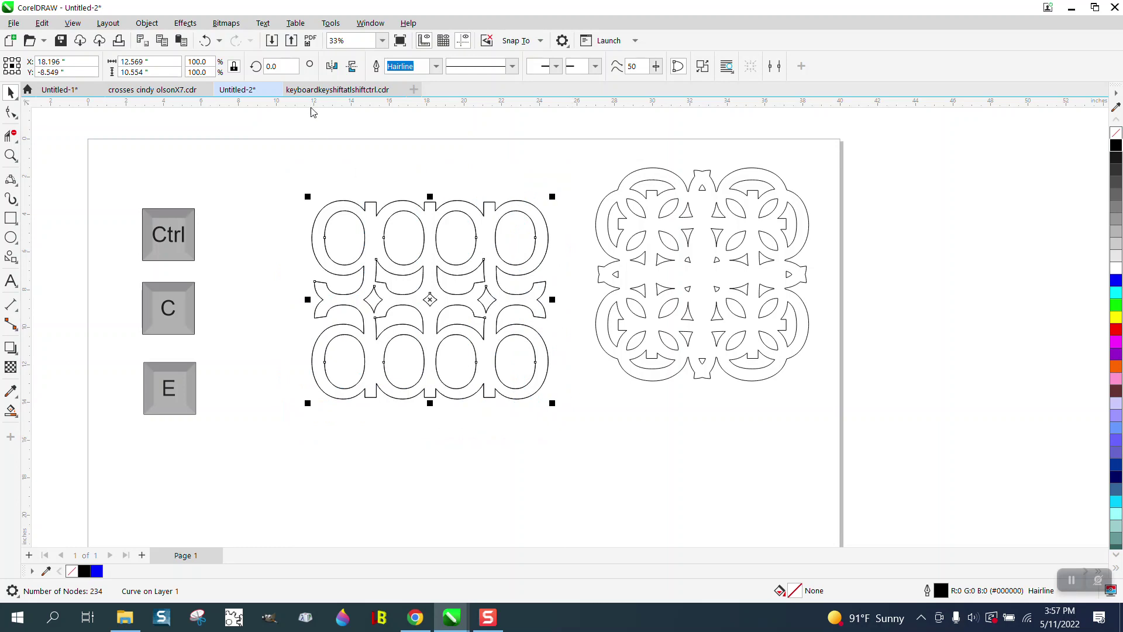
{"action": "left_click", "coordinate": [275, 66]}
{"action": "type", "text": "90"}
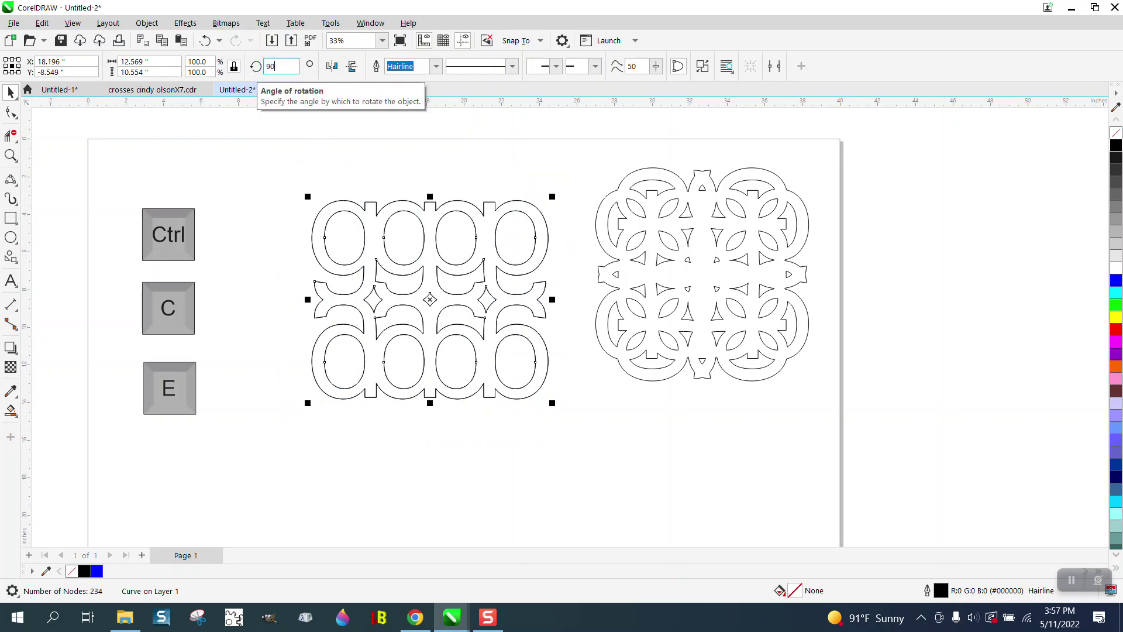
{"action": "key", "text": "Return"}
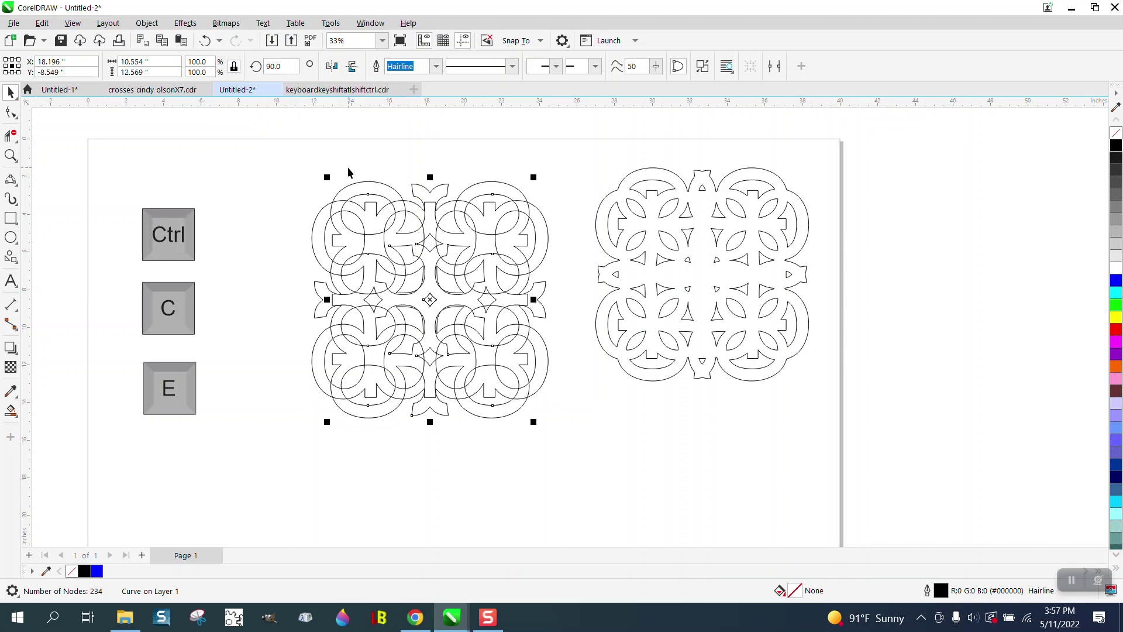
{"action": "left_click", "coordinate": [206, 41]}
- Undo the recent g edits and delete the extra right-hand g outline
{"action": "left_click", "coordinate": [205, 41]}
{"action": "left_click", "coordinate": [203, 42]}
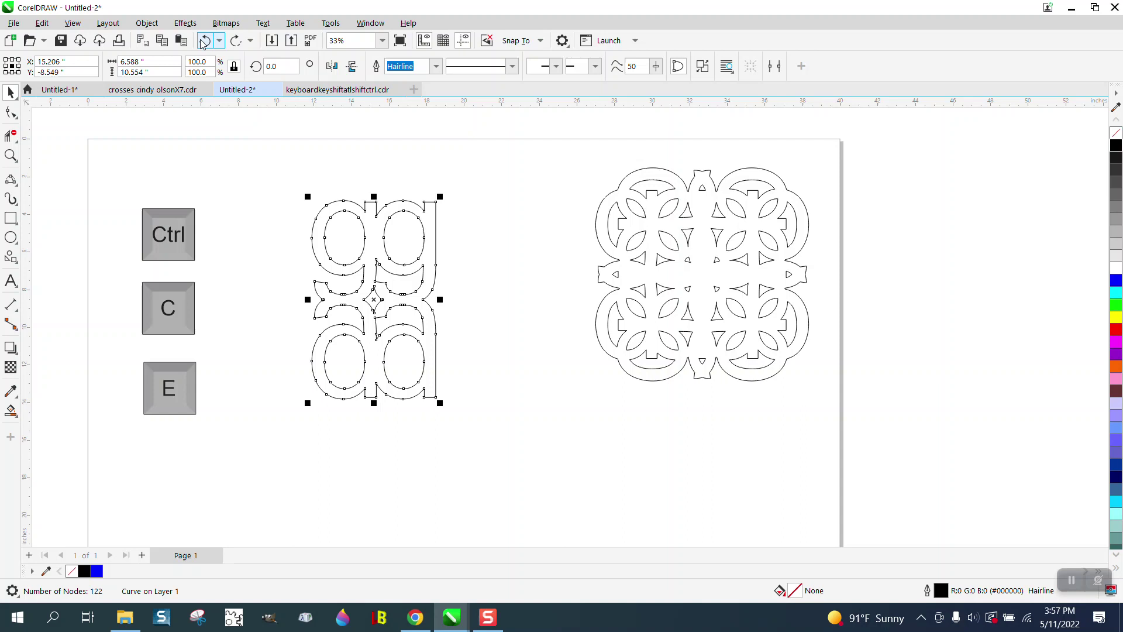
{"action": "left_click", "coordinate": [202, 42]}
{"action": "left_click", "coordinate": [202, 42]}
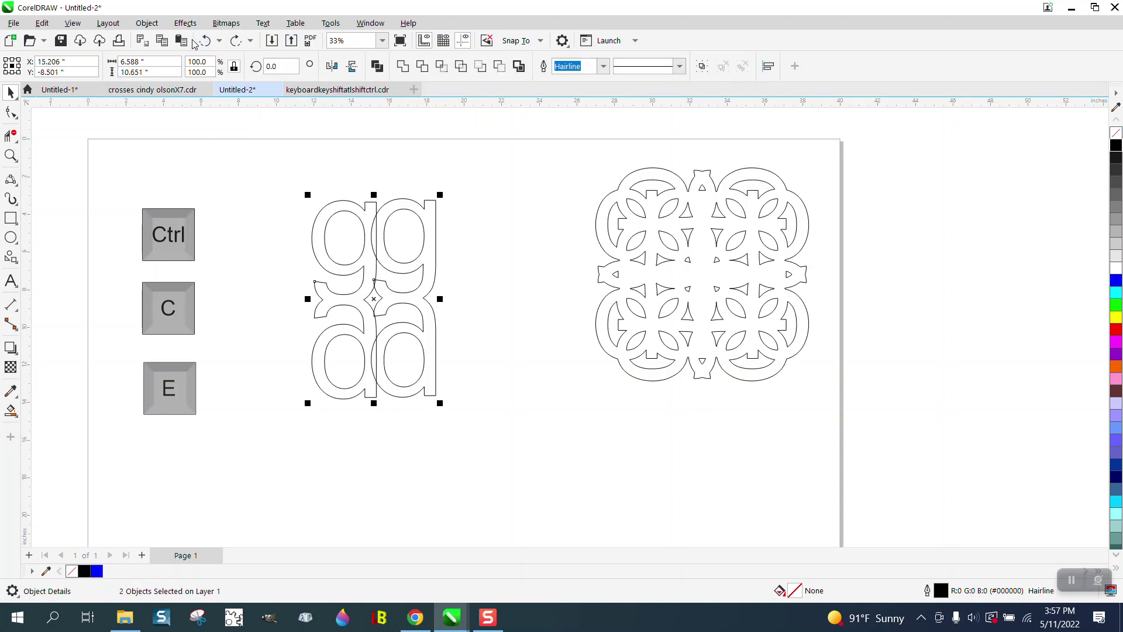
{"action": "left_click", "coordinate": [432, 245]}
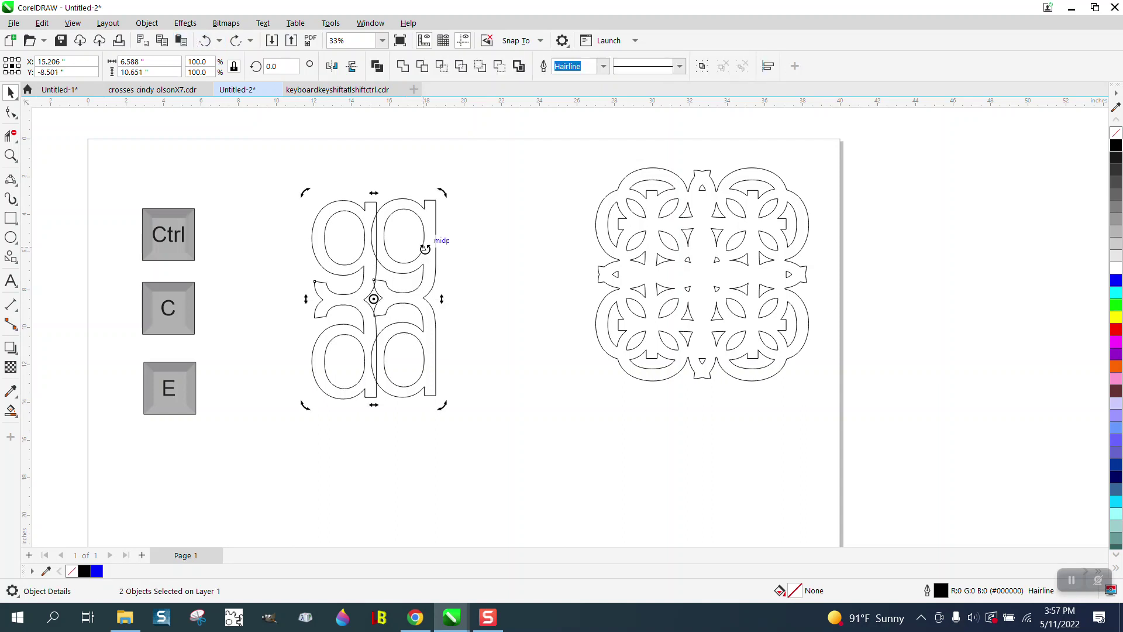
{"action": "key", "text": "Delete"}
{"action": "left_click", "coordinate": [205, 41]}
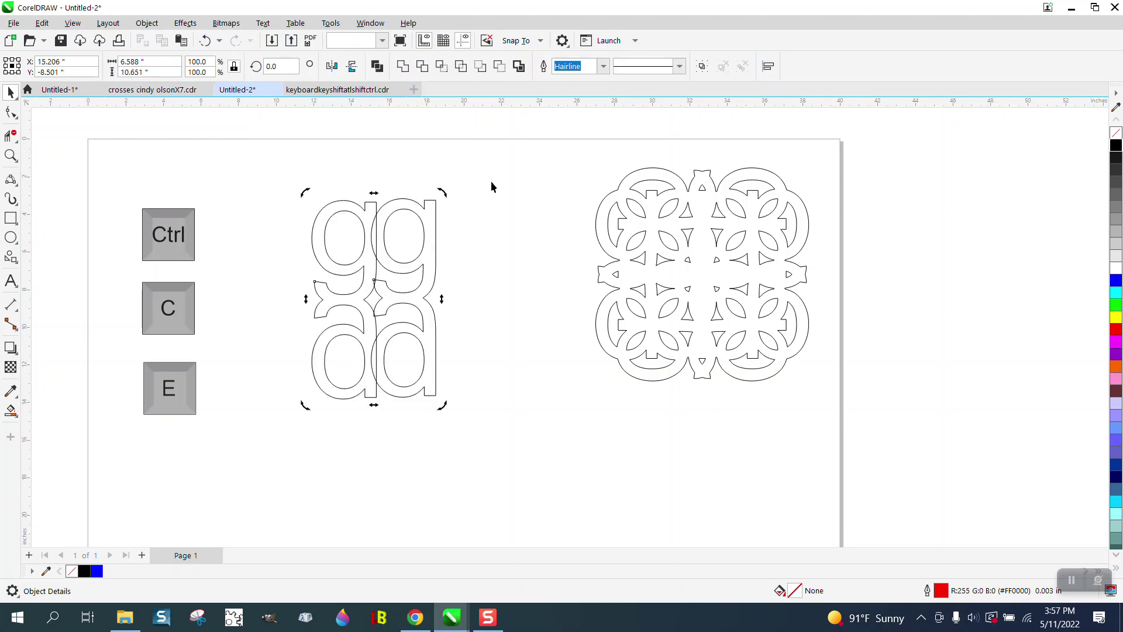
{"action": "left_click", "coordinate": [434, 244]}
{"action": "left_click", "coordinate": [434, 245]}
{"action": "key", "text": "Delete"}
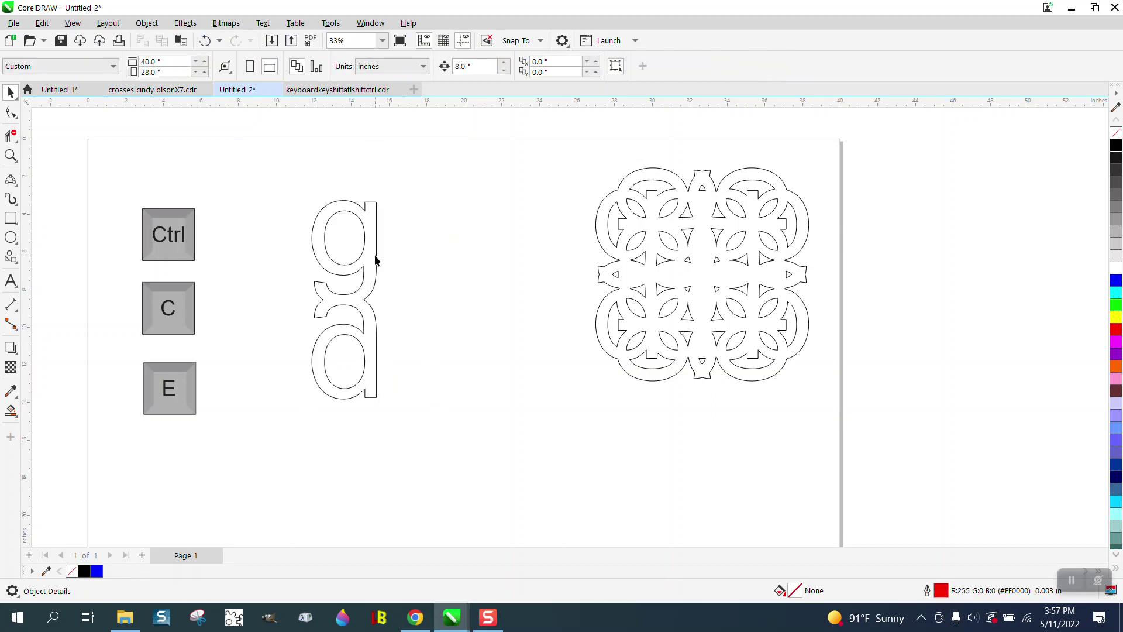
- Combine the g with an overlapping duplicate into one curve, then drop a copy to its right
{"action": "left_click", "coordinate": [376, 255]}
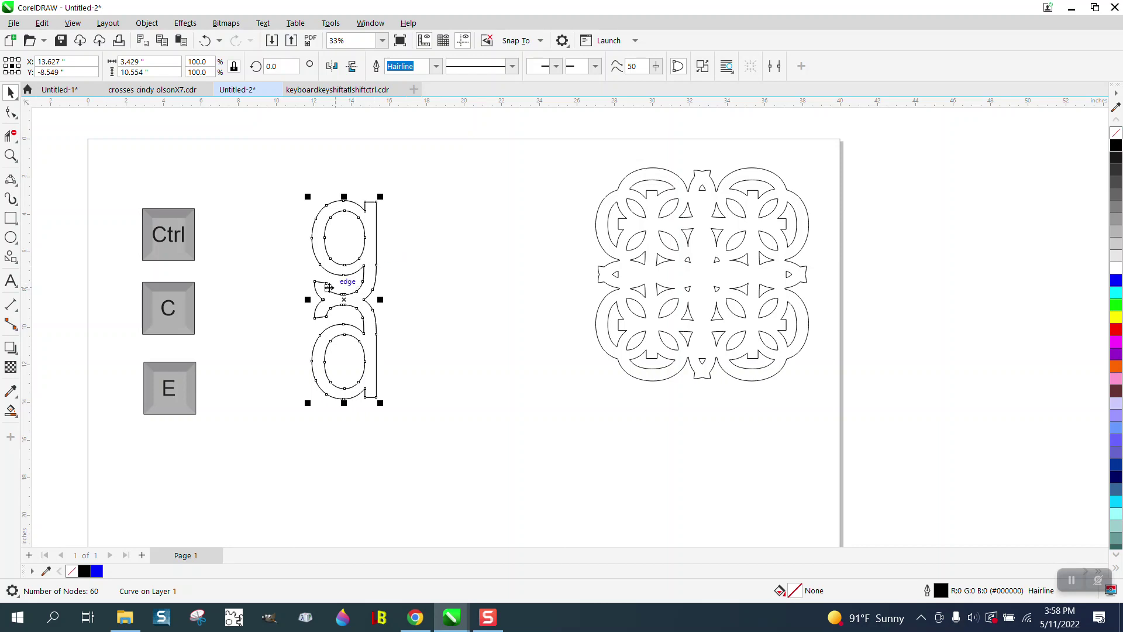
{"action": "left_click_drag", "start_coordinate": [316, 285], "coordinate": [359, 288]}
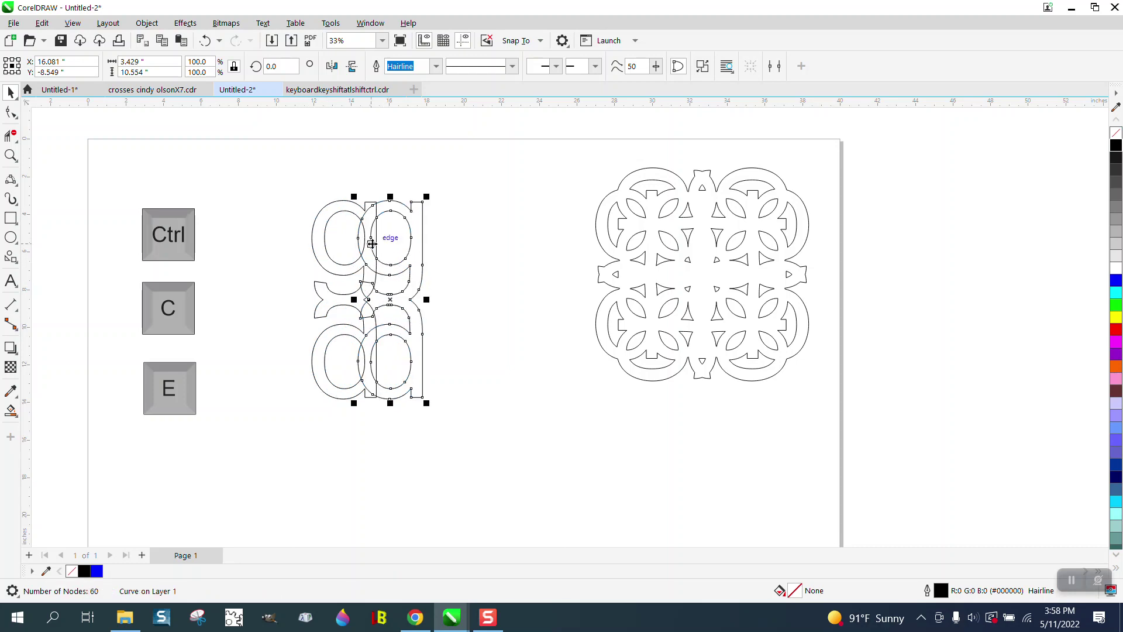
{"action": "mouse_move", "coordinate": [372, 244]}
{"action": "left_mouse_down"}
{"action": "mouse_move", "coordinate": [411, 248]}
{"action": "mouse_move", "coordinate": [372, 246]}
{"action": "left_mouse_up"}
{"action": "left_click_drag", "start_coordinate": [292, 221], "coordinate": [511, 410]}
{"action": "left_click_drag", "start_coordinate": [269, 185], "coordinate": [524, 418]}
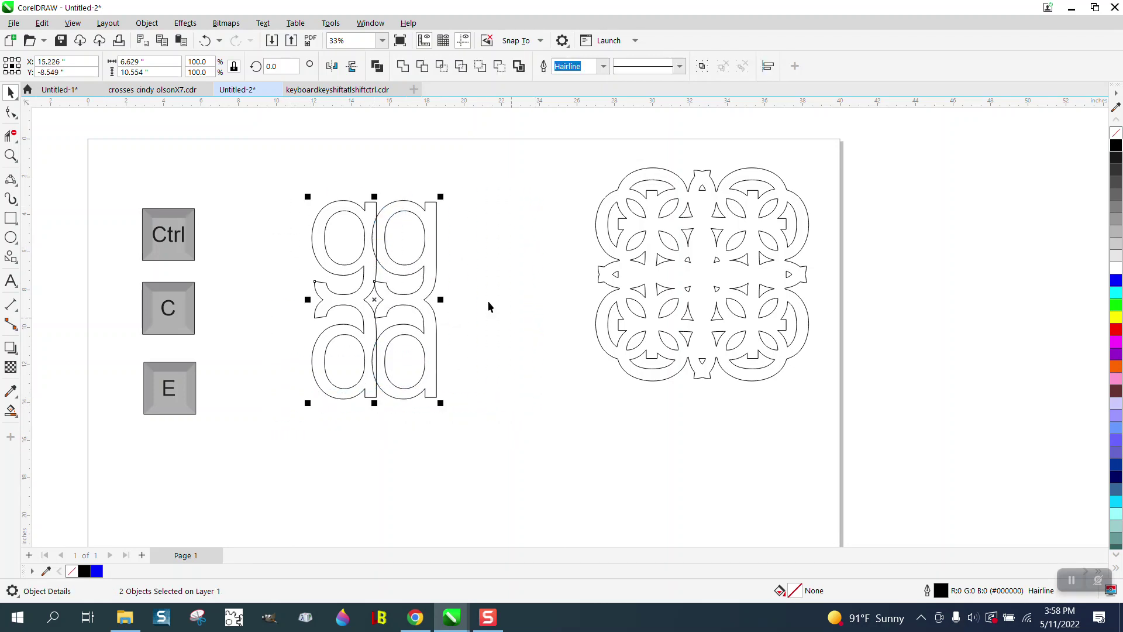
{"action": "left_click", "coordinate": [406, 66]}
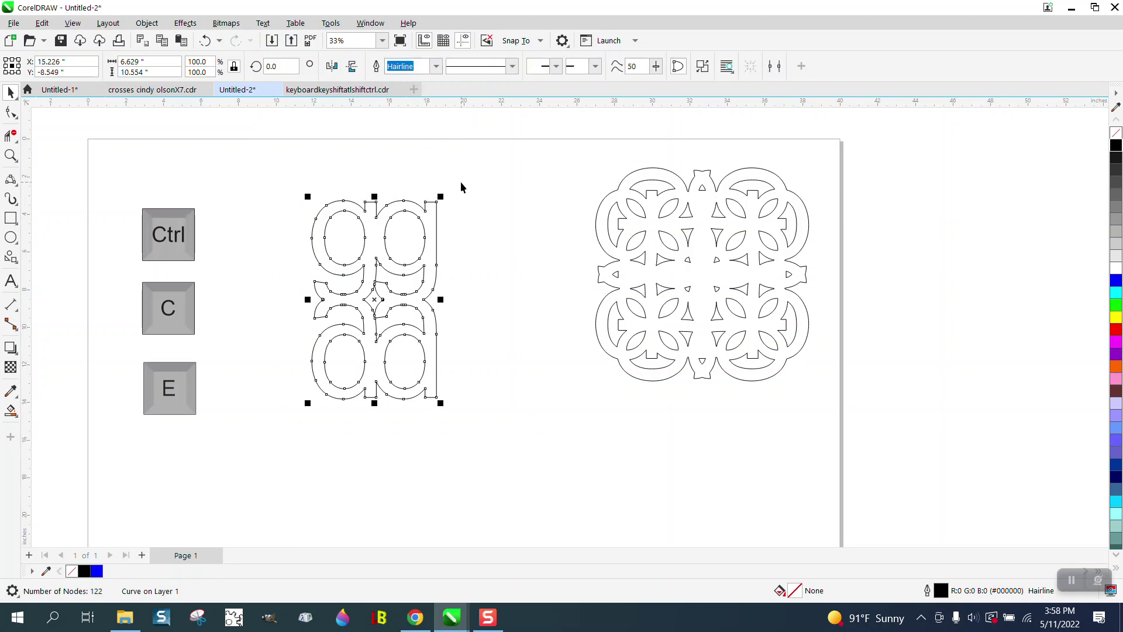
{"action": "left_click_drag", "start_coordinate": [333, 299], "coordinate": [484, 287]}
- Rotate the copied pair 180°, butt it against the first pair, and combine both into one curve
{"action": "key", "text": "Escape"}
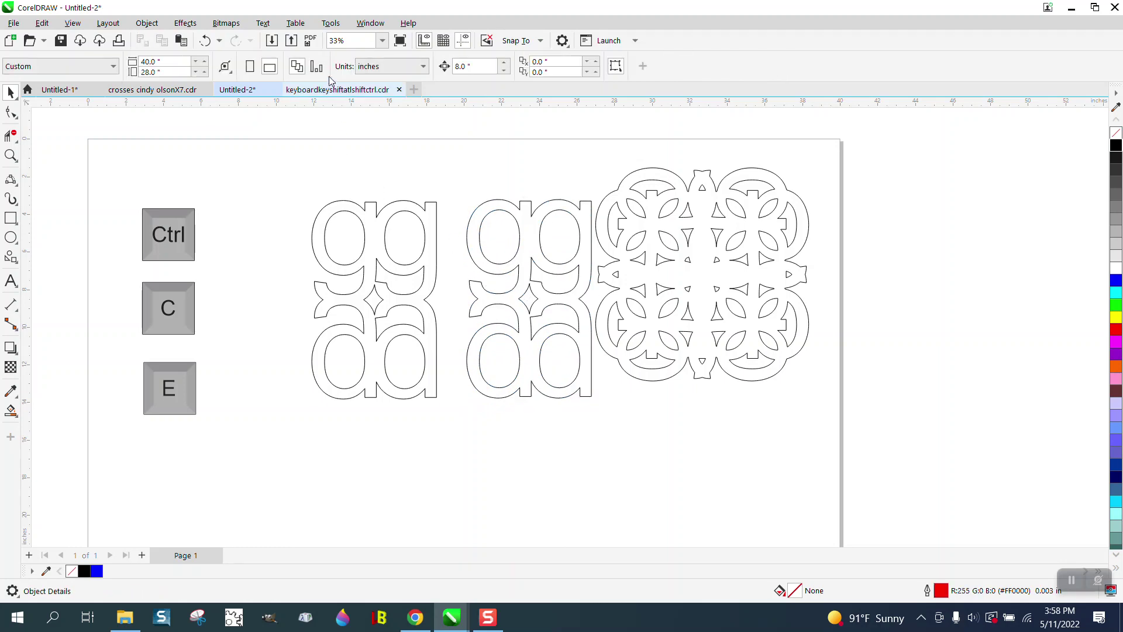
{"action": "left_click", "coordinate": [483, 223]}
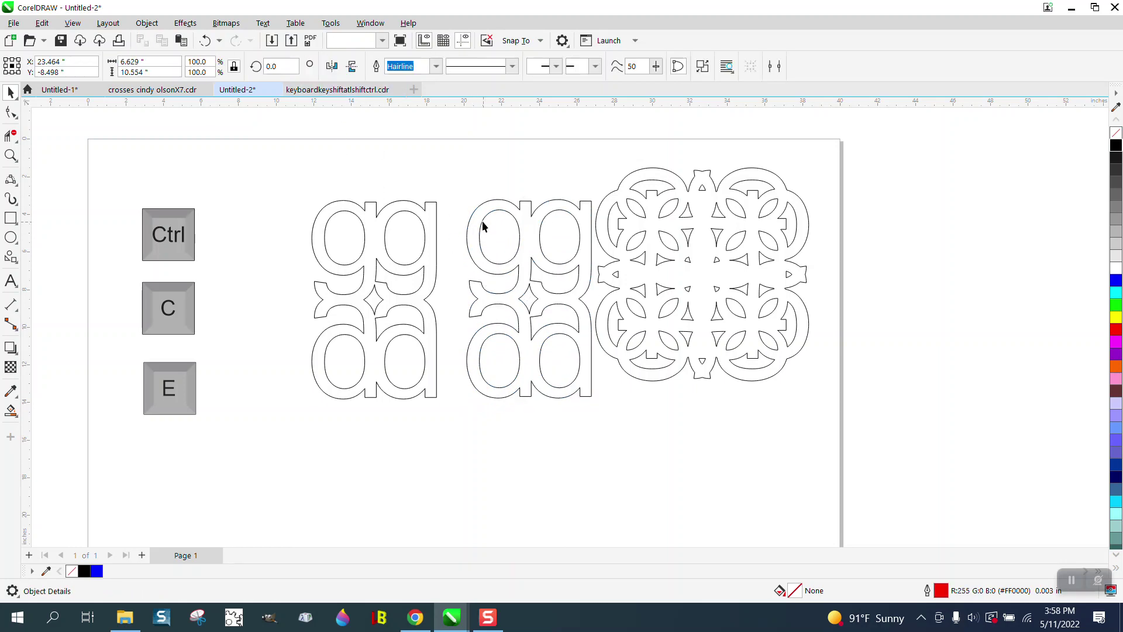
{"action": "left_click", "coordinate": [332, 66]}
{"action": "left_click_drag", "start_coordinate": [464, 203], "coordinate": [428, 205]}
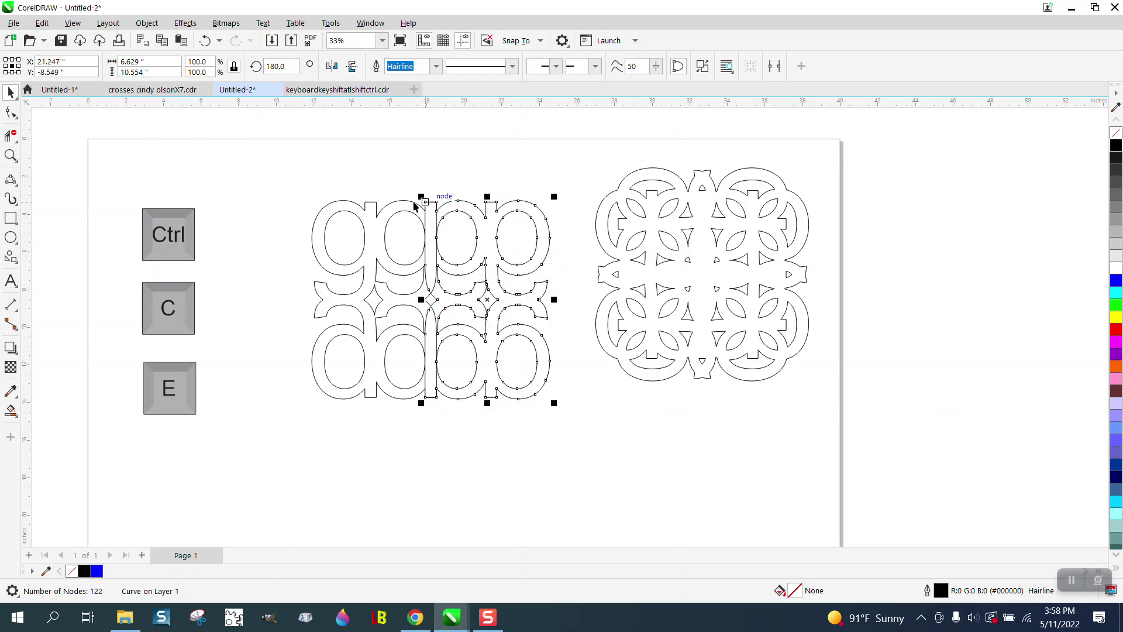
{"action": "left_click_drag", "start_coordinate": [270, 157], "coordinate": [600, 420]}
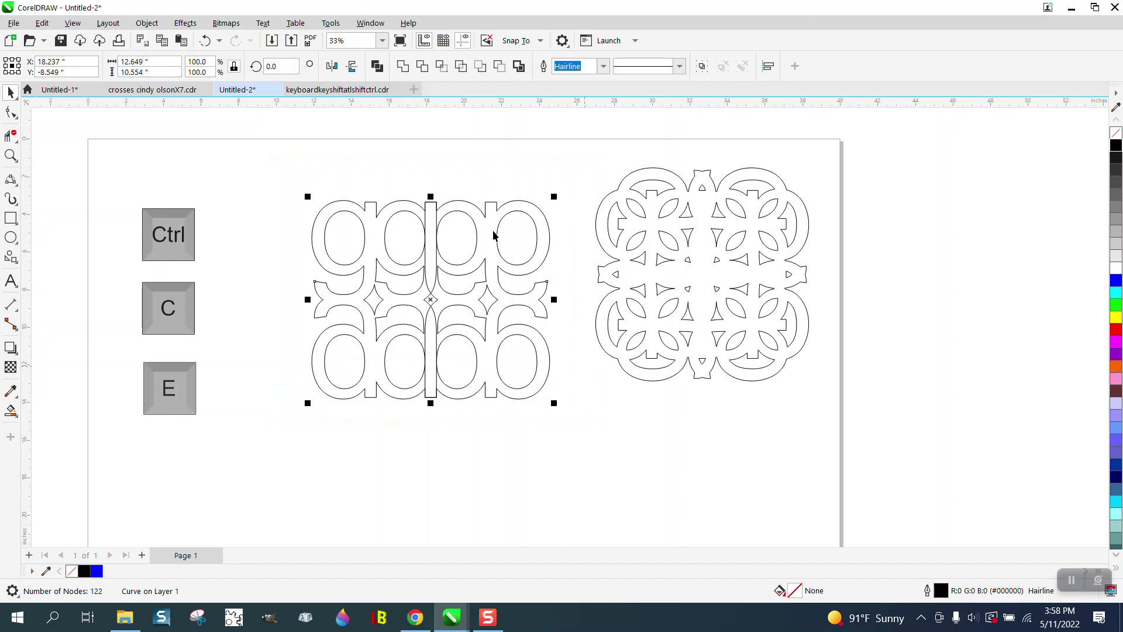
{"action": "left_click", "coordinate": [403, 66]}
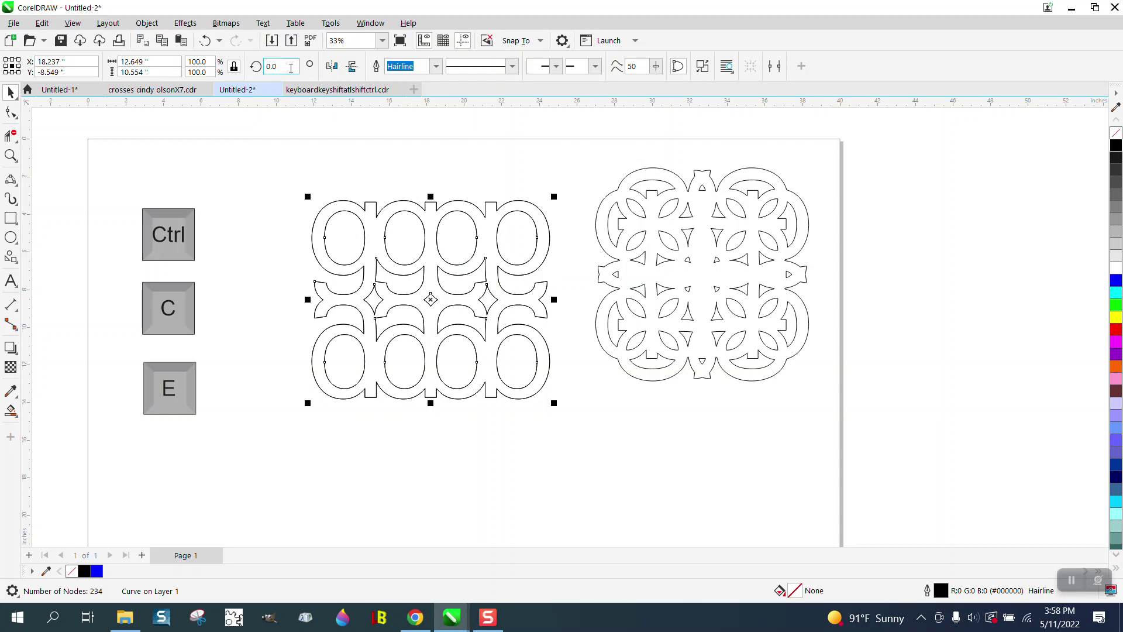
- Weld the row with a 90° rotated copy into a 424-node square lattice
{"action": "type", "text": "90"}
{"action": "key", "text": "Return"}
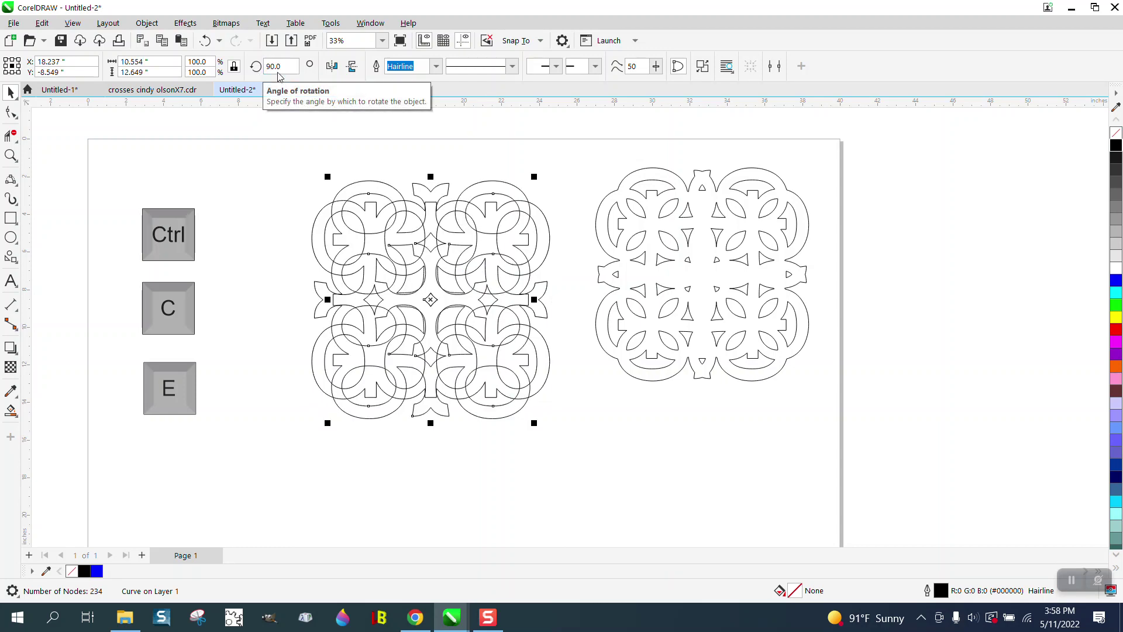
{"action": "left_click_drag", "start_coordinate": [276, 144], "coordinate": [577, 444]}
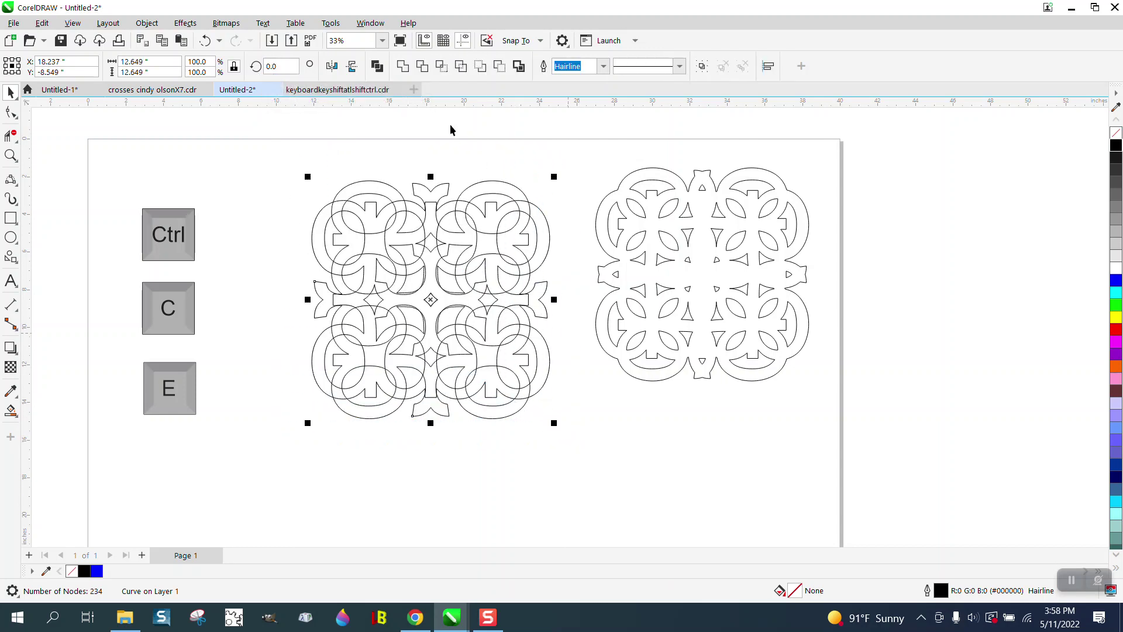
{"action": "left_click", "coordinate": [411, 70]}
{"action": "left_click", "coordinate": [536, 157]}
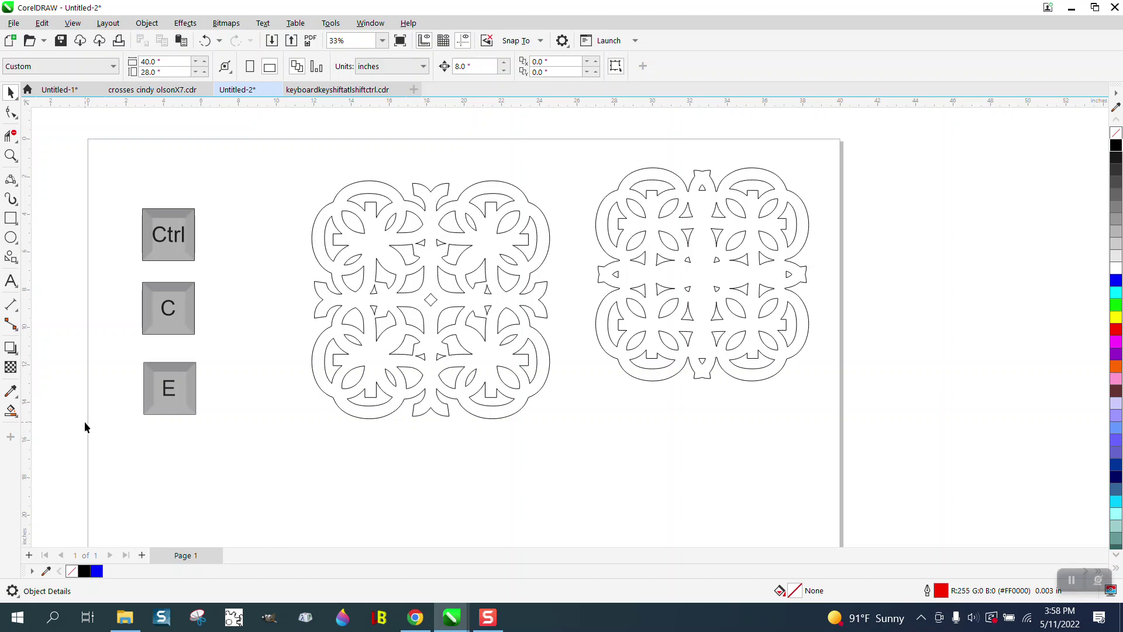
- Smart-fill the inside of the 424-node lattice with solid black, no outline
{"action": "left_click", "coordinate": [11, 410]}
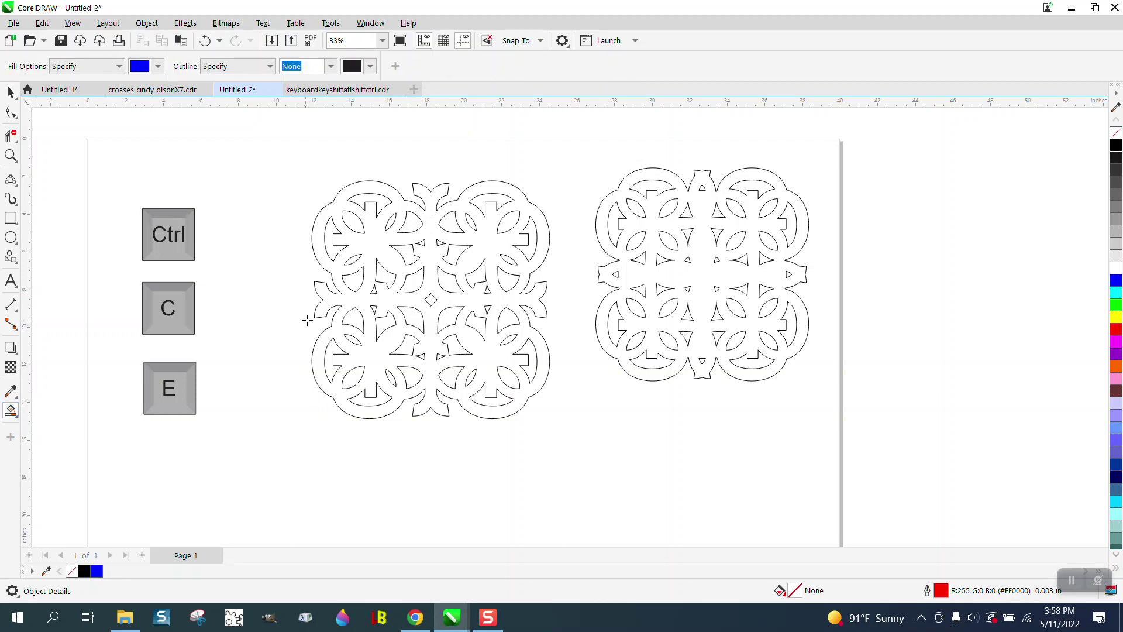
{"action": "left_click", "coordinate": [355, 298]}
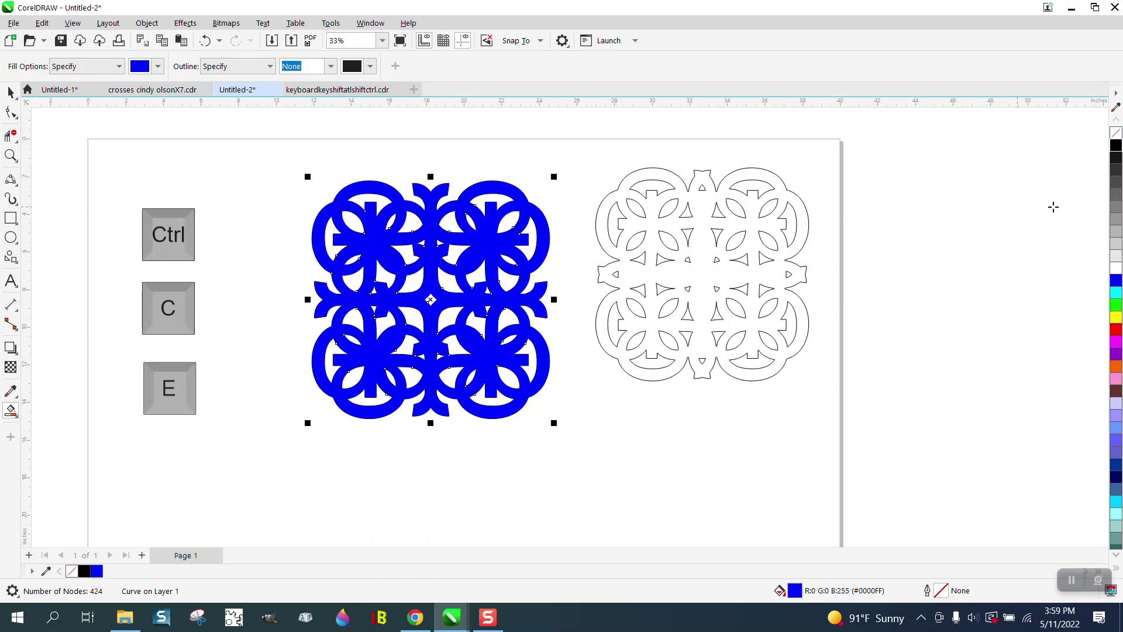
{"action": "left_click", "coordinate": [1116, 145]}
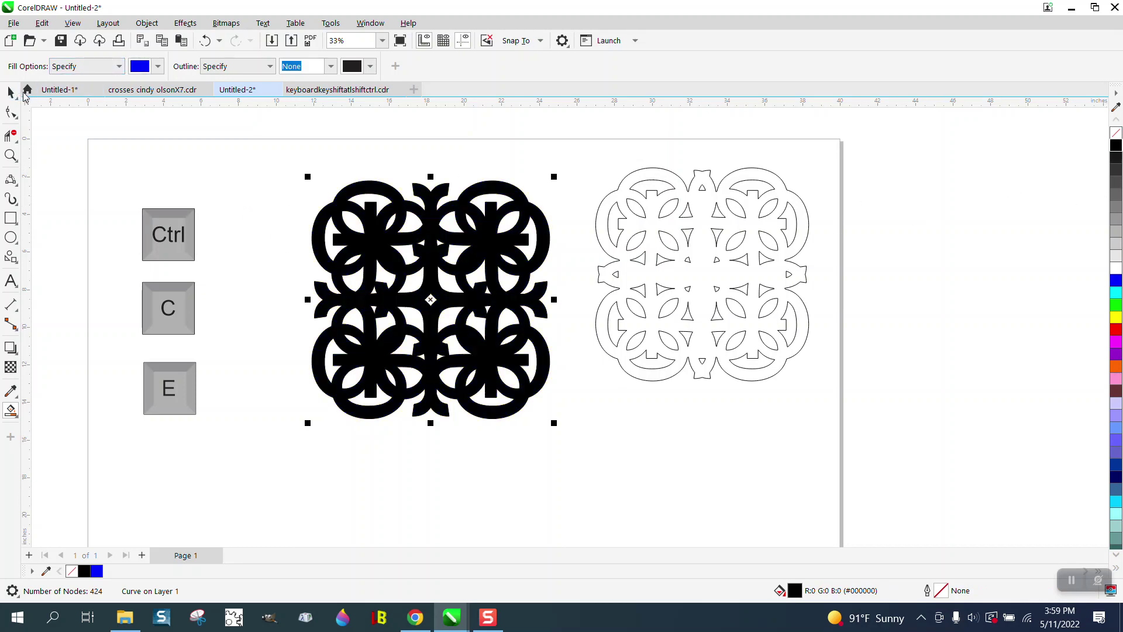
{"action": "left_click", "coordinate": [12, 94]}
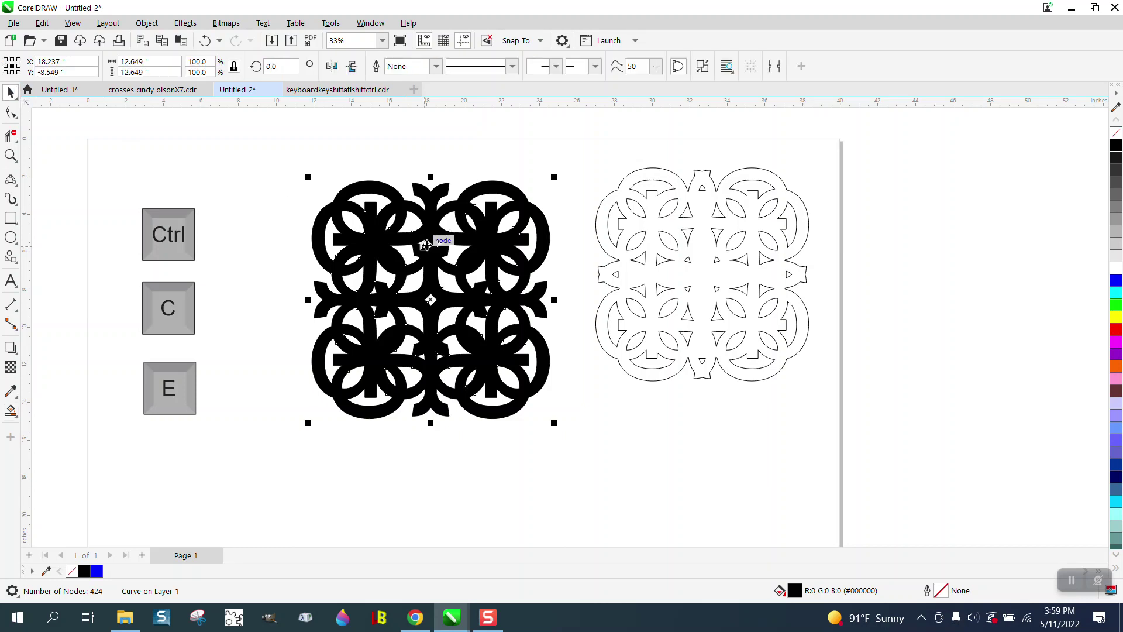